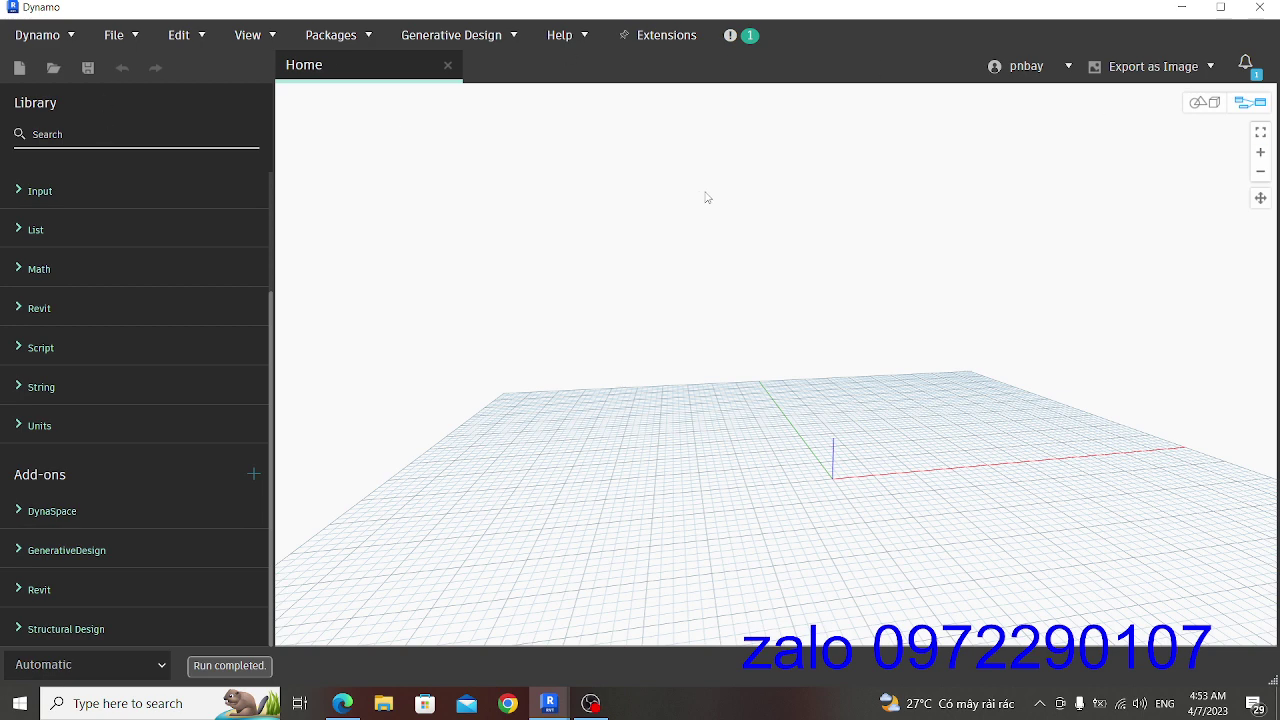
# Step: Open the Notifications panel showing the Dynamo Core 2.17 Release announcement
pyautogui.click(1244, 67)
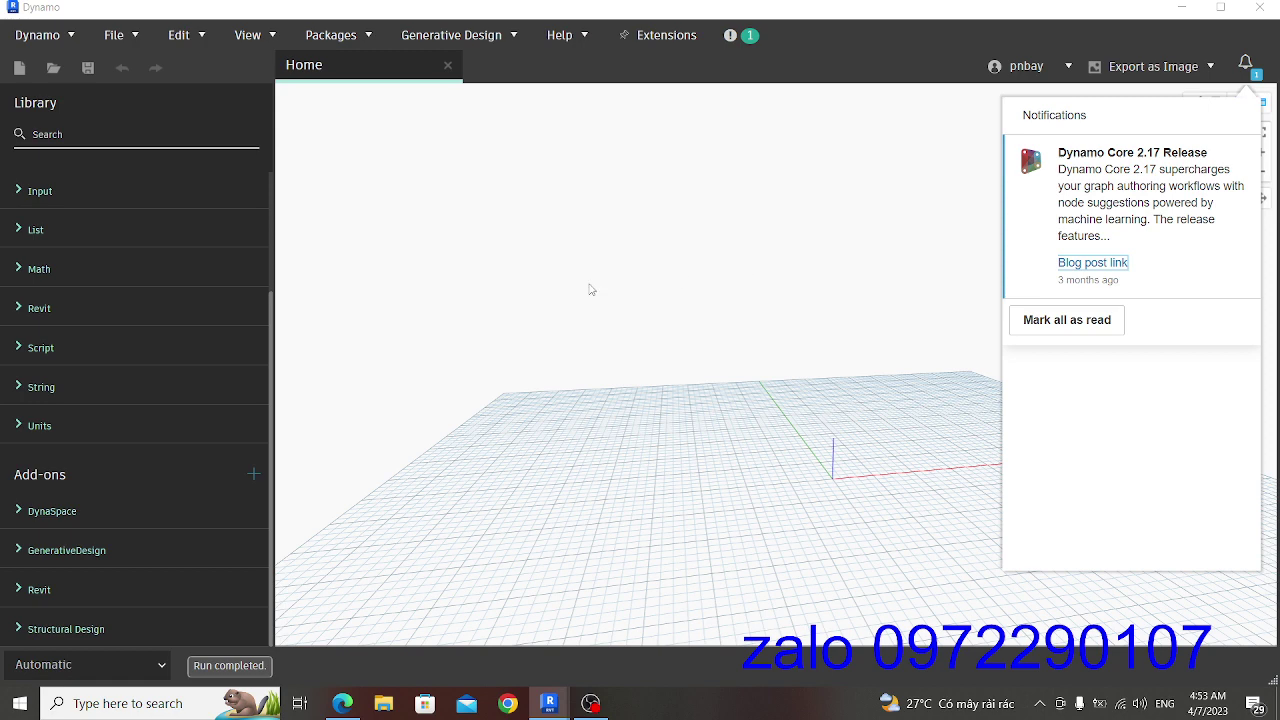
# Step: Close the notifications list and open the Dynamo application menu
pyautogui.click(342, 703)
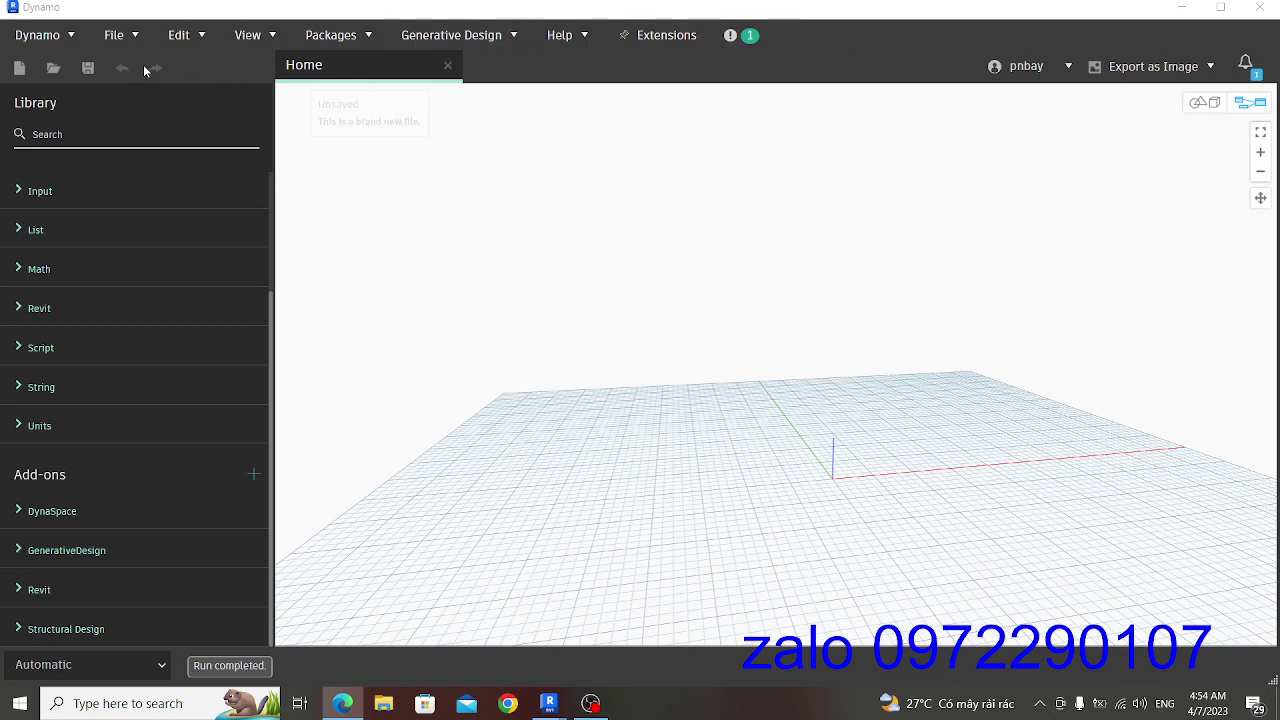
pyautogui.click(72, 37)
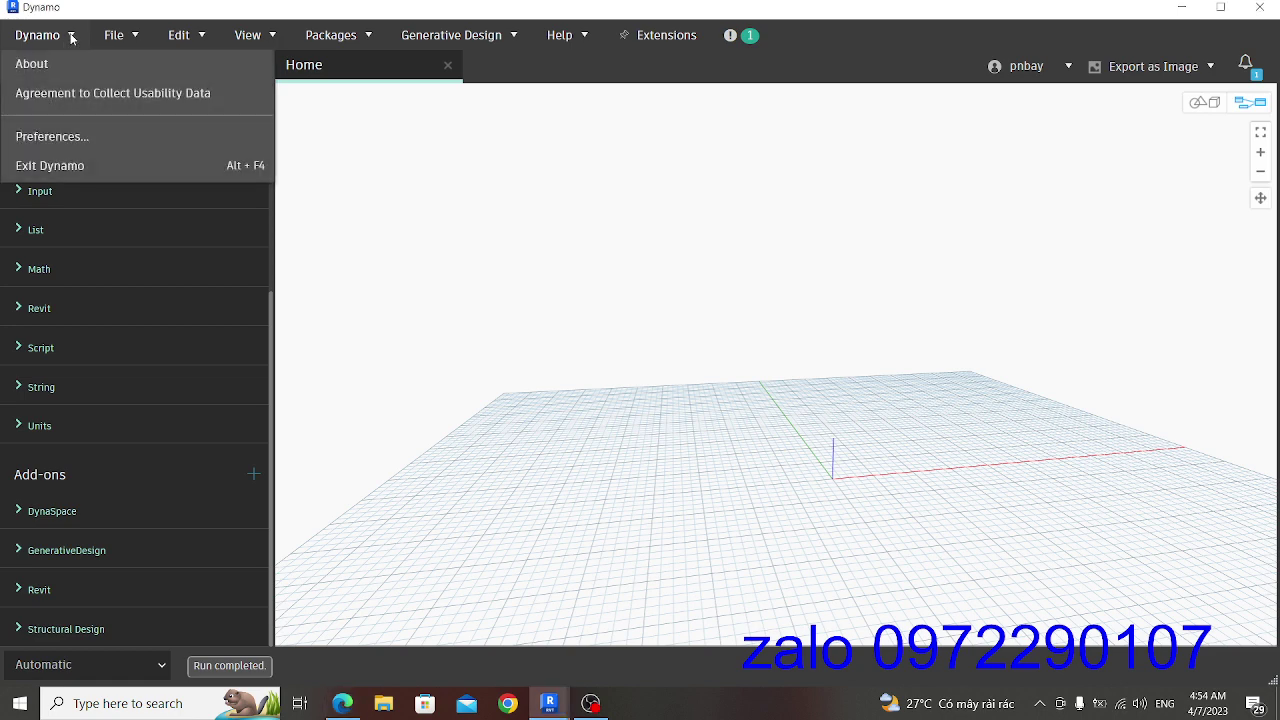
# Step: Open Preferences to the Features page with the Node Autocomplete section expanded
pyautogui.click(71, 139)
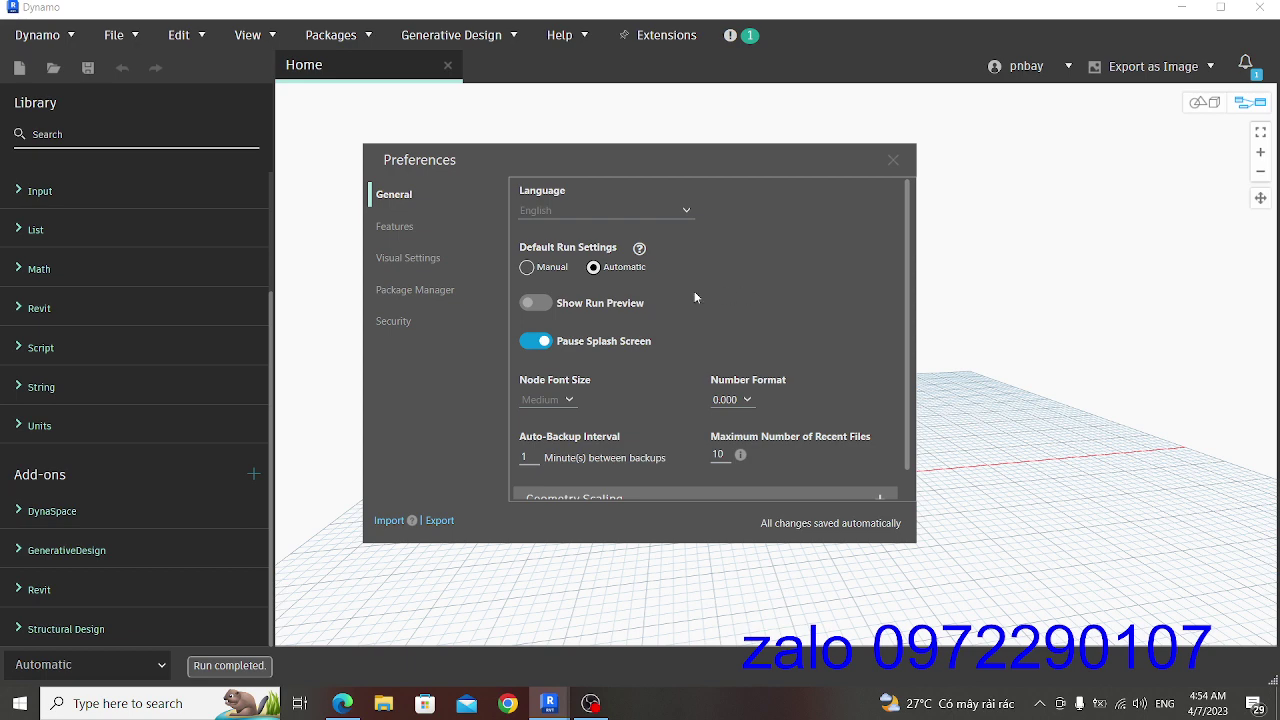
pyautogui.click(386, 228)
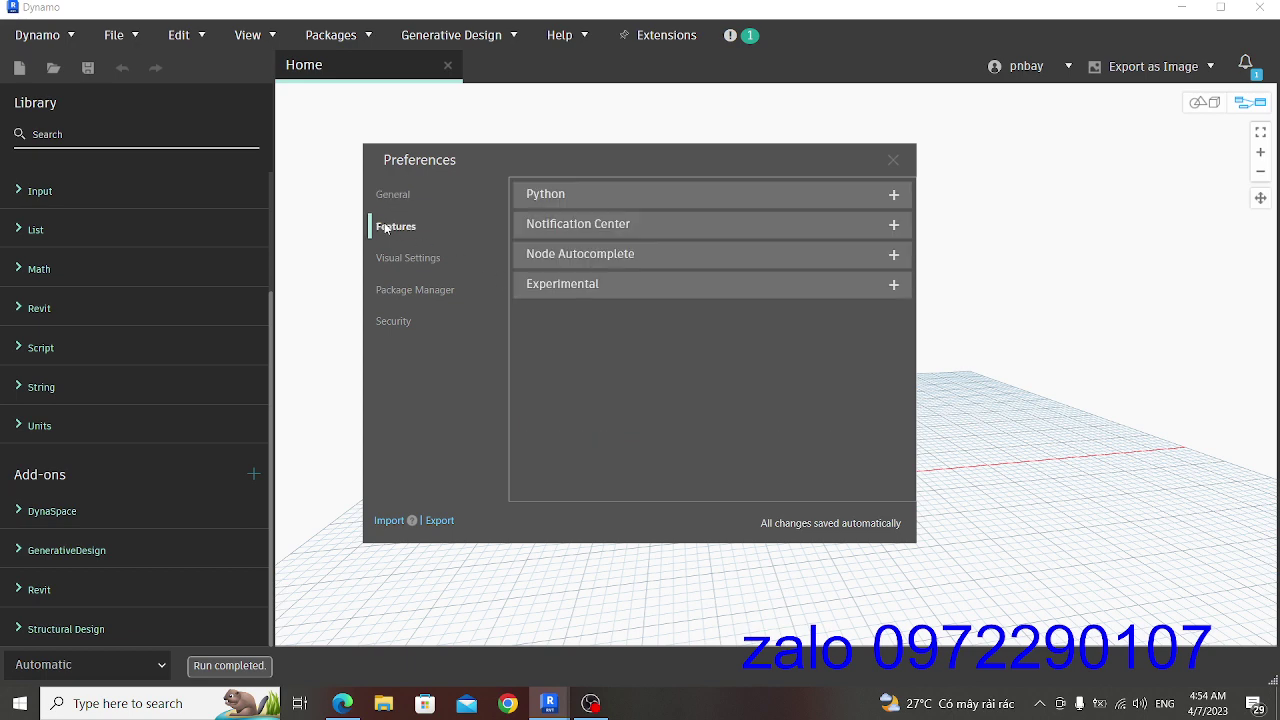
pyautogui.click(547, 256)
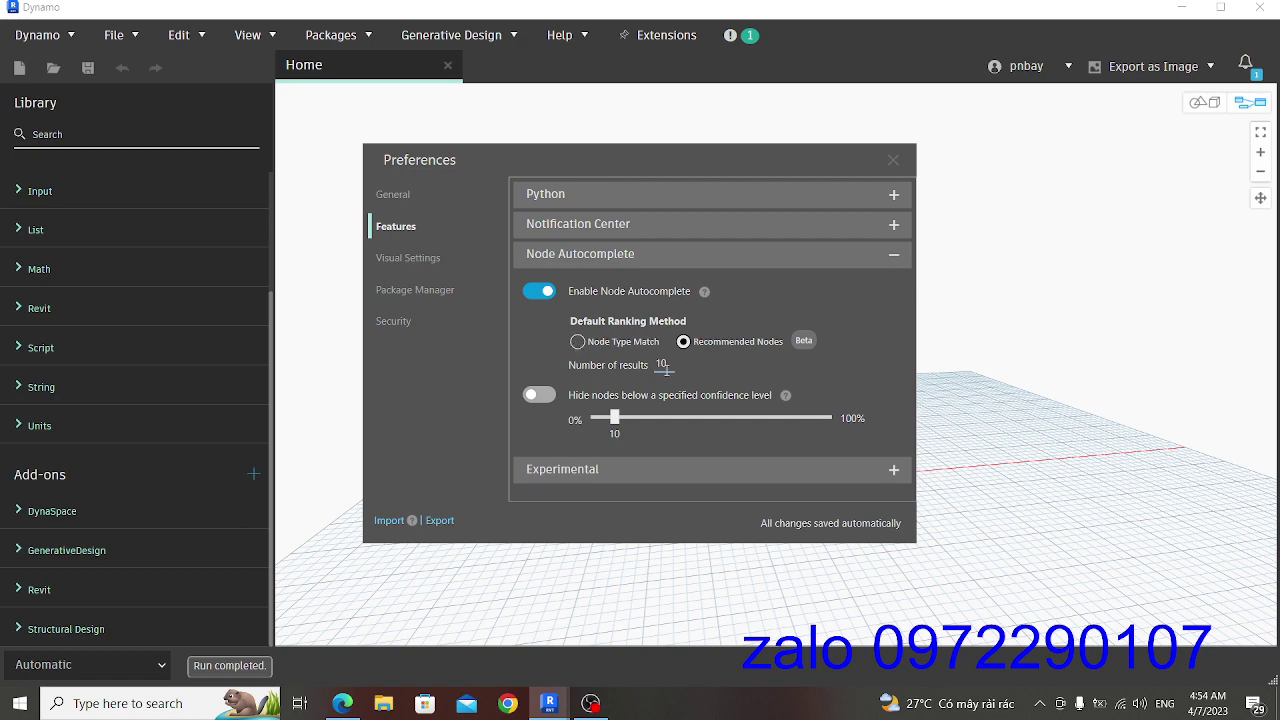
# Step: Keep Recommended Nodes ranking and turn on 'Hide nodes below a specified confidence level'
pyautogui.click(580, 344)
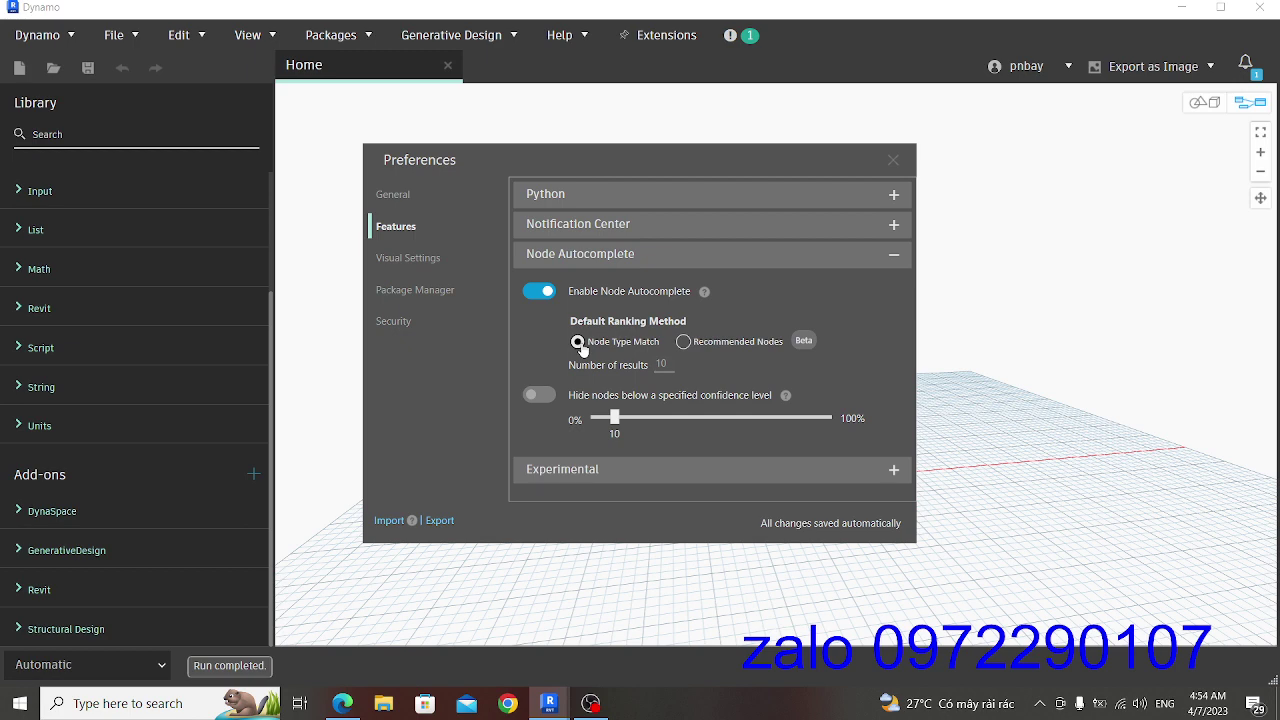
pyautogui.click(683, 342)
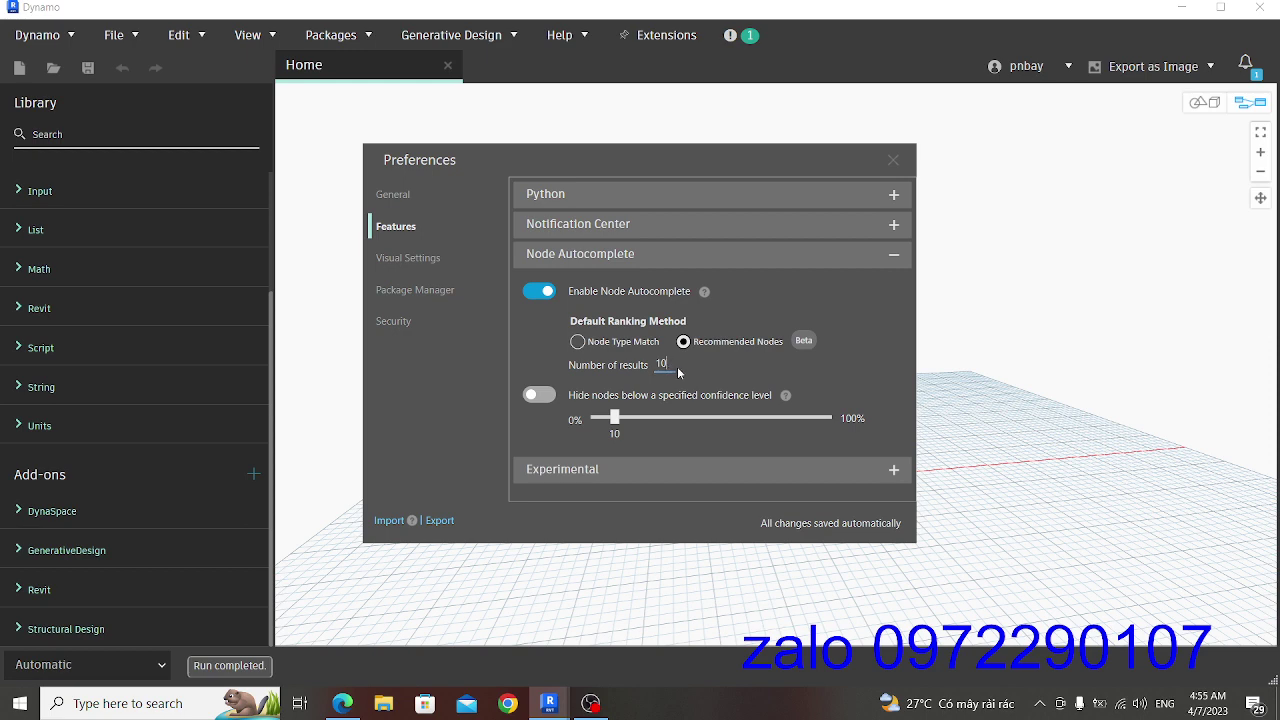
pyautogui.click(550, 397)
# Step: Enable T-Spline nodes under Experimental and expand the Notification Center settings
pyautogui.click(572, 477)
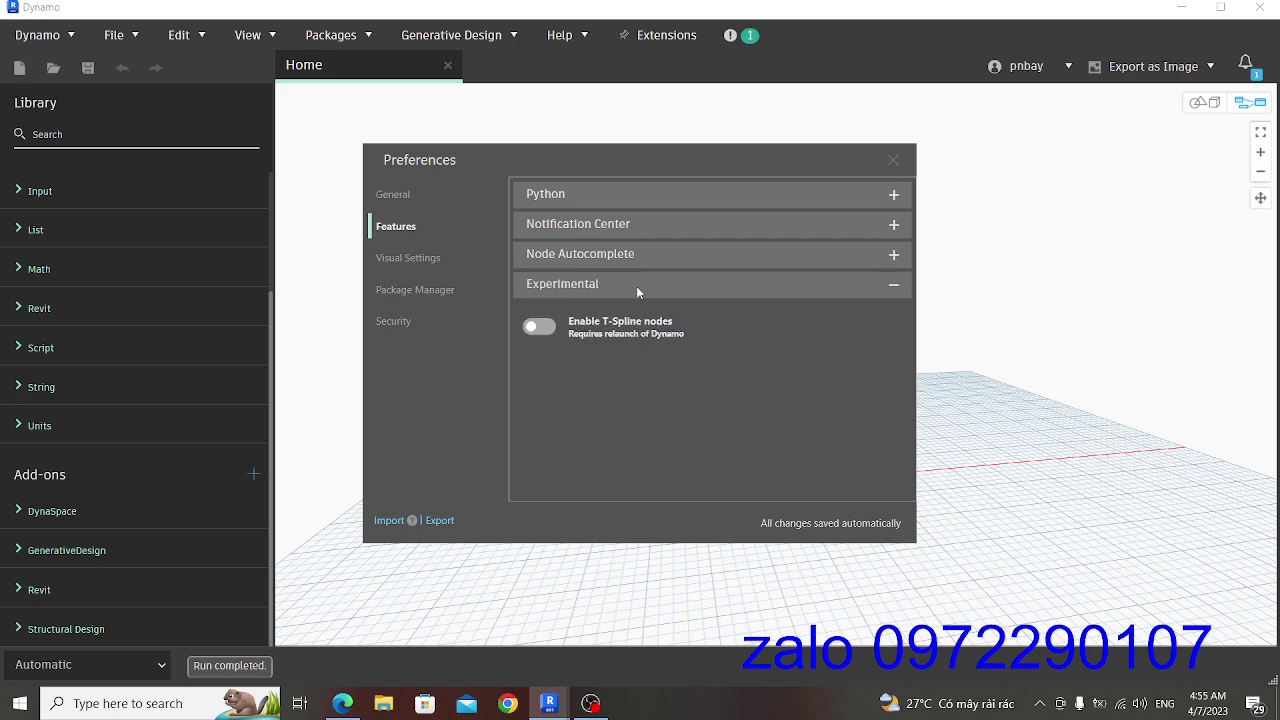
pyautogui.click(548, 333)
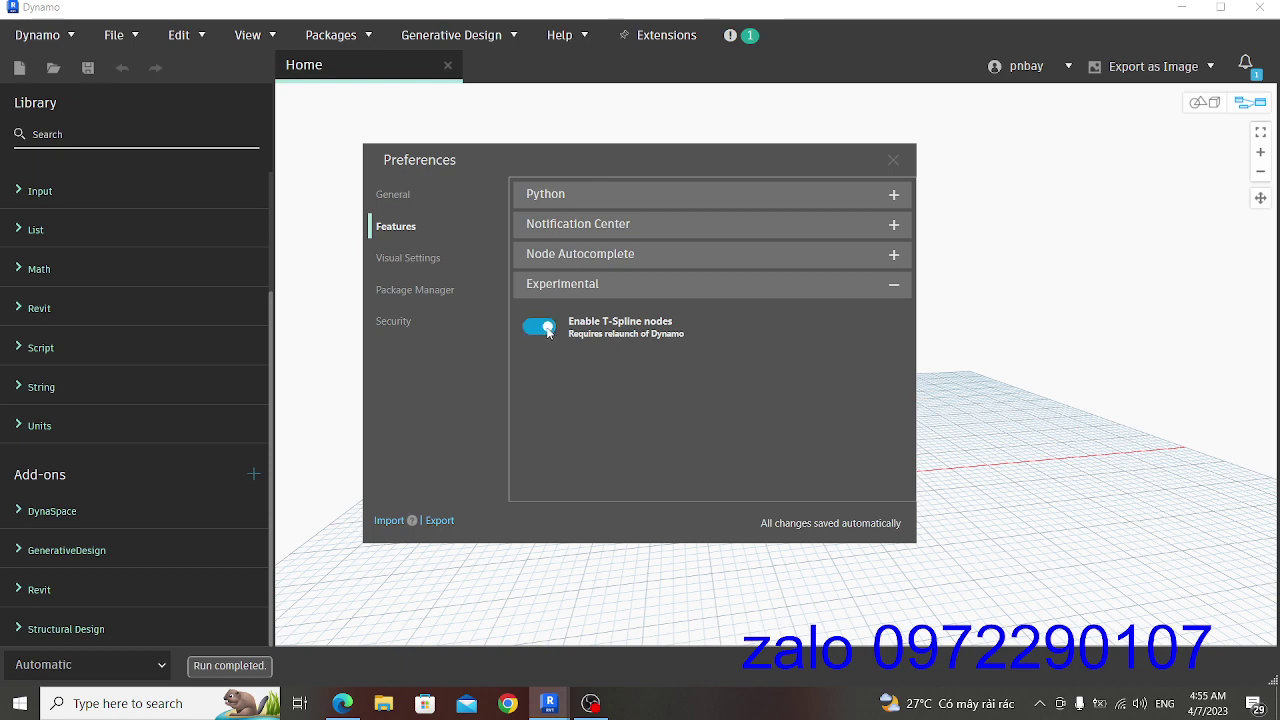
pyautogui.click(589, 228)
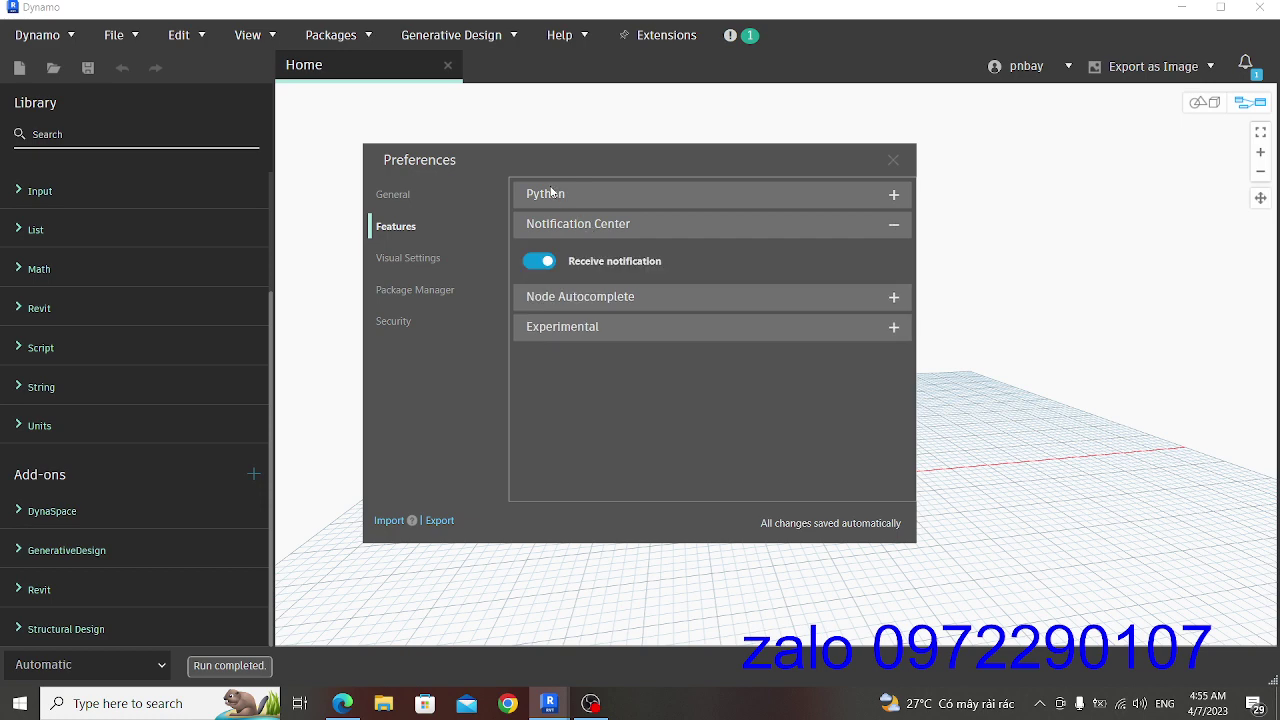
# Step: Turn on Show Whitespace in Python Editor with the default engine, then view General preferences
pyautogui.click(552, 191)
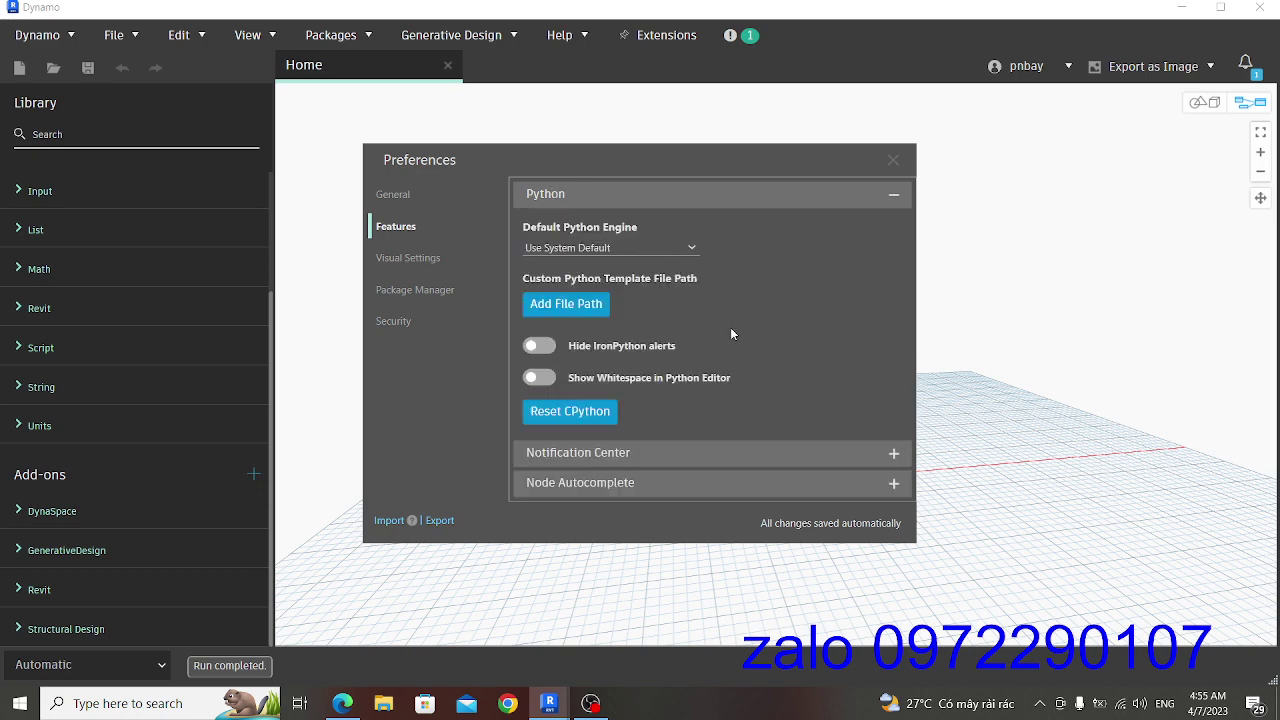
pyautogui.click(693, 248)
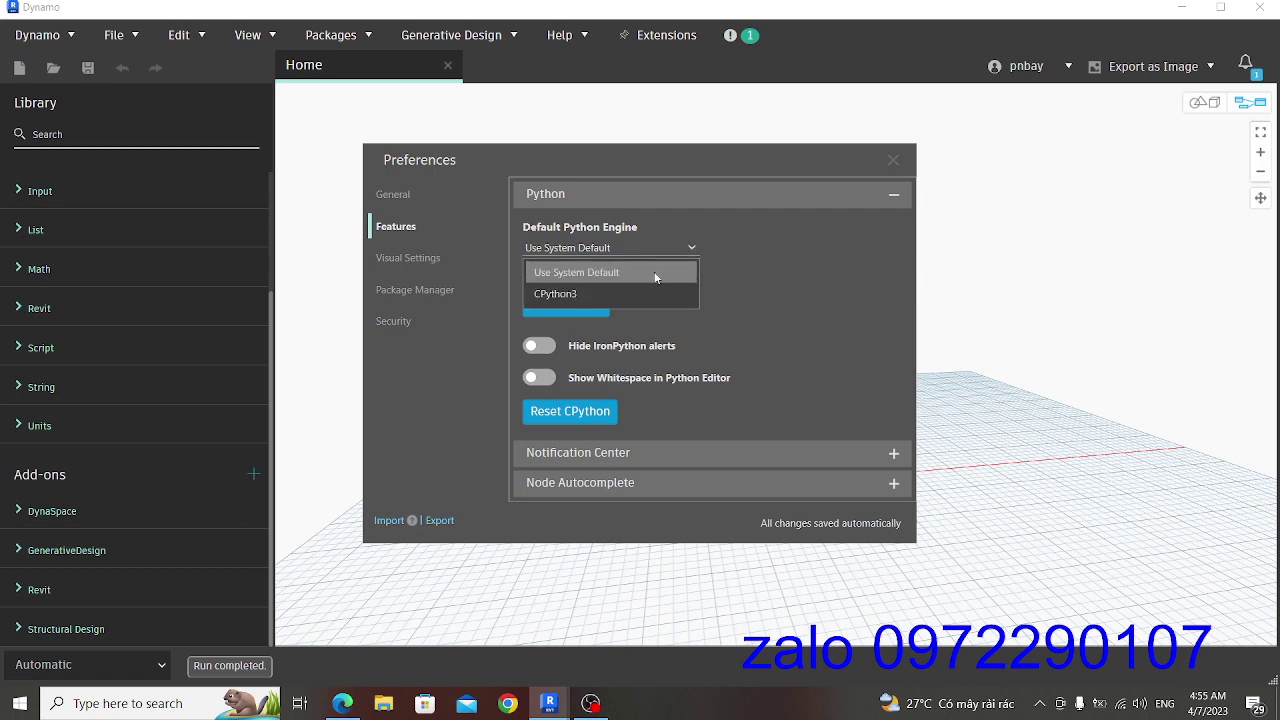
pyautogui.click(754, 311)
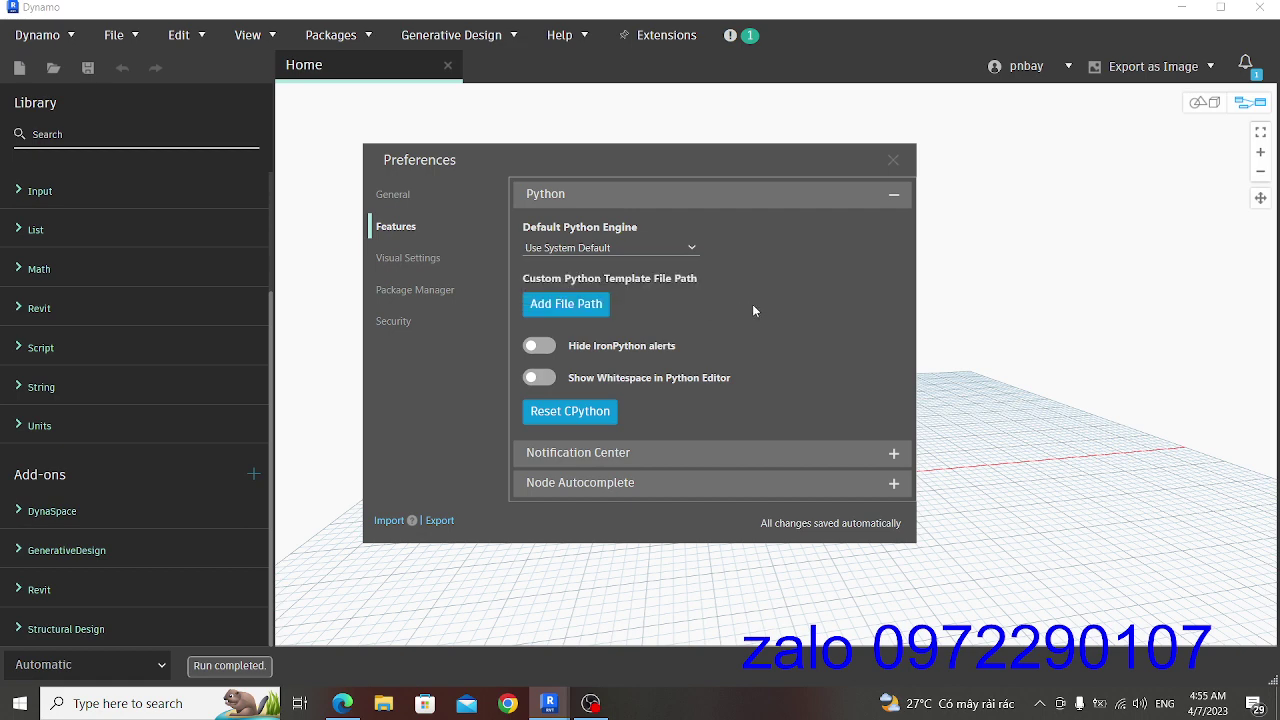
pyautogui.click(547, 381)
pyautogui.click(892, 193)
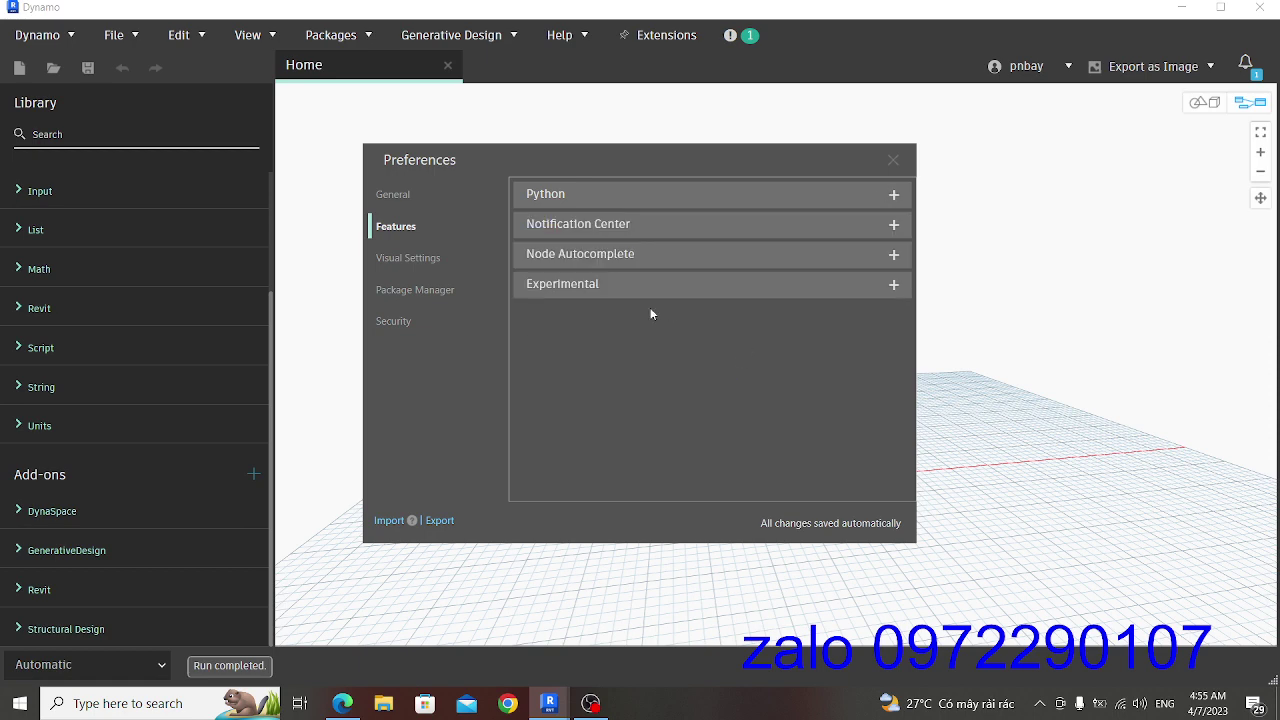
pyautogui.click(385, 194)
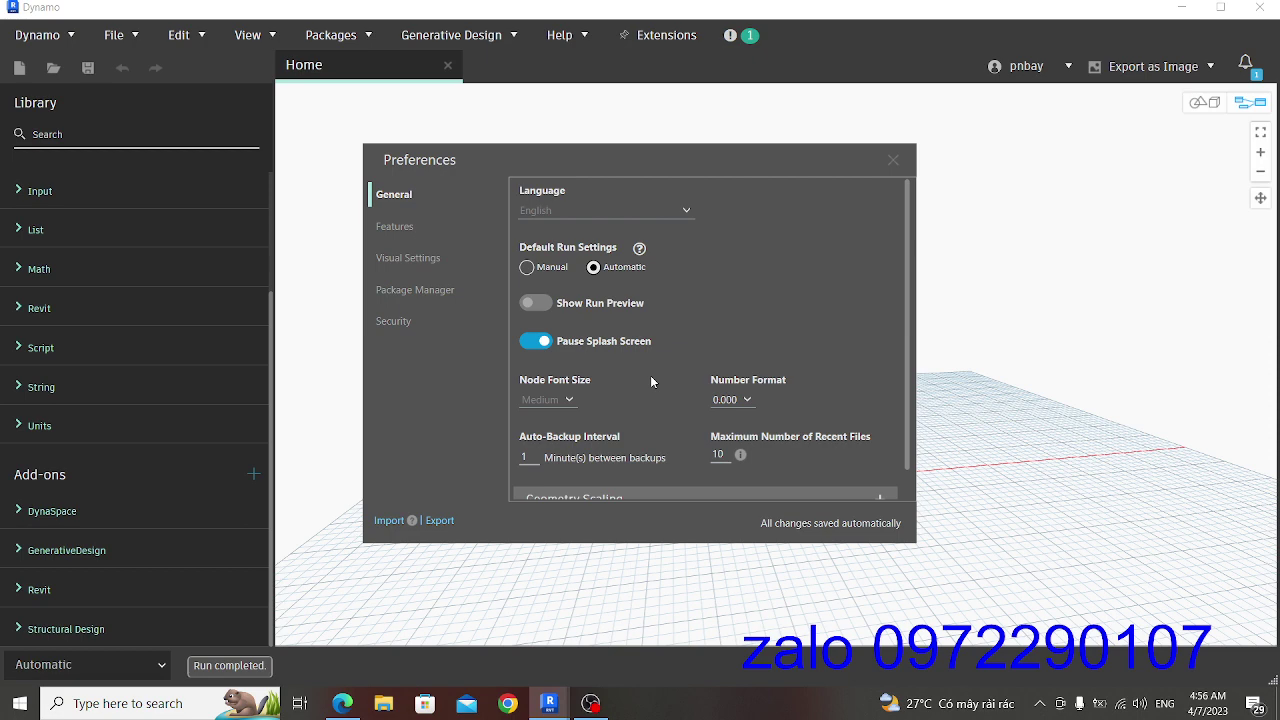
# Step: Review the Features, Visual Settings, Package Manager and Security pages, then close Preferences
pyautogui.scroll(-1, 651, 381)
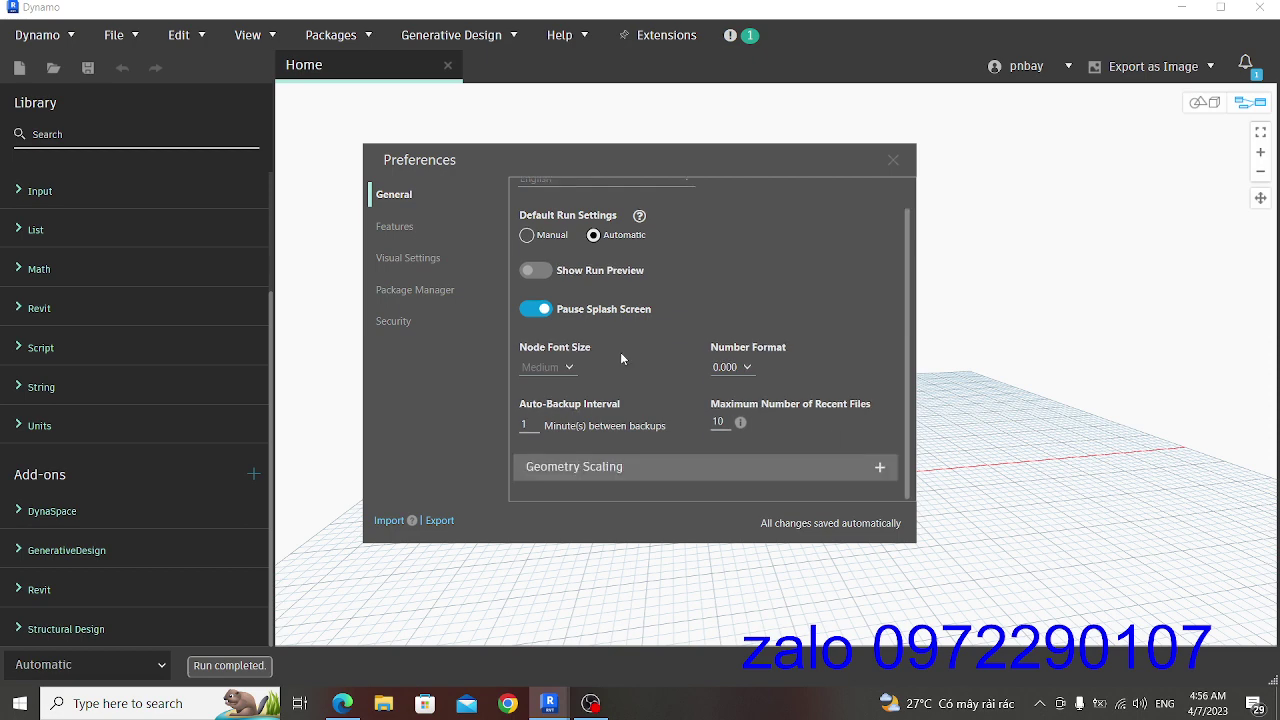
pyautogui.click(402, 228)
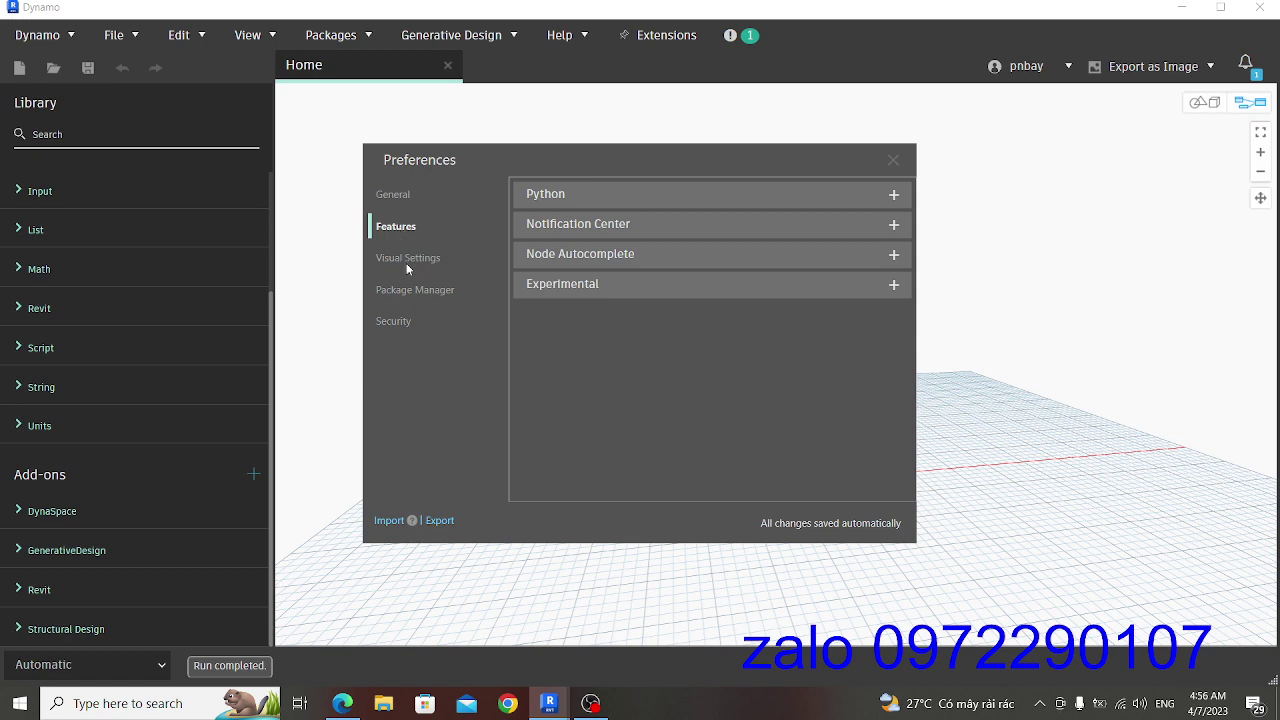
pyautogui.click(407, 260)
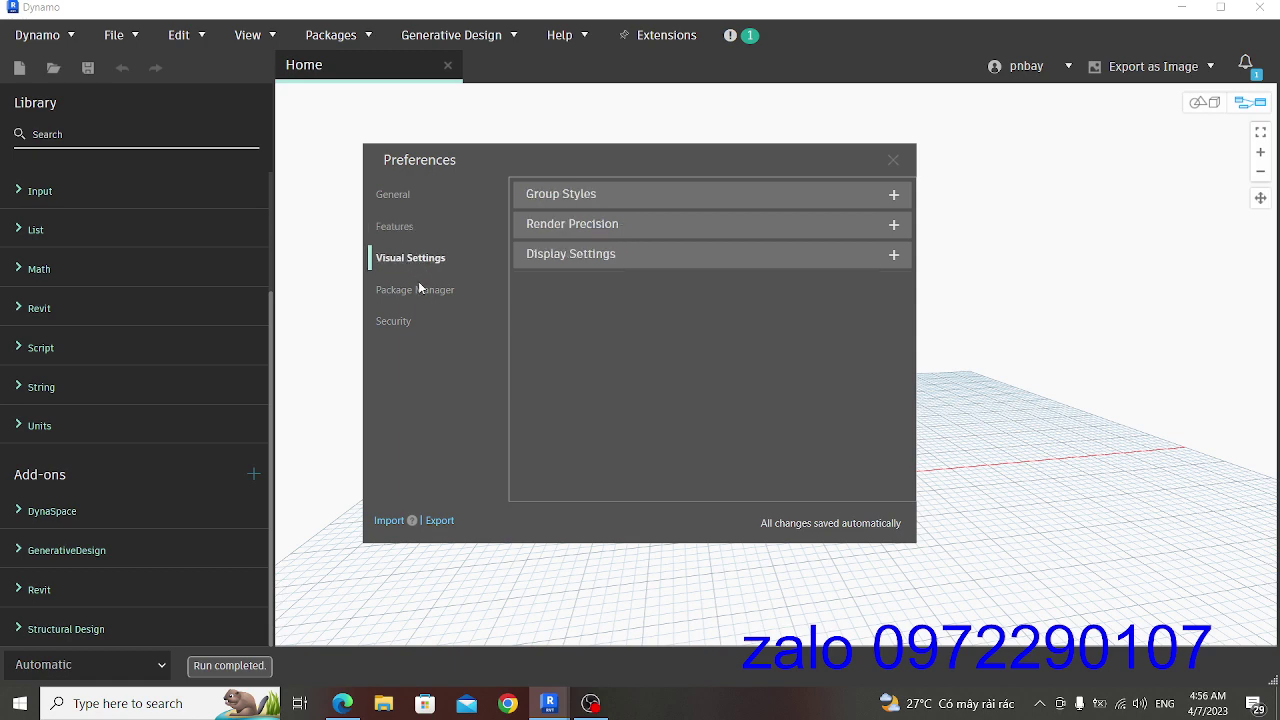
pyautogui.click(613, 256)
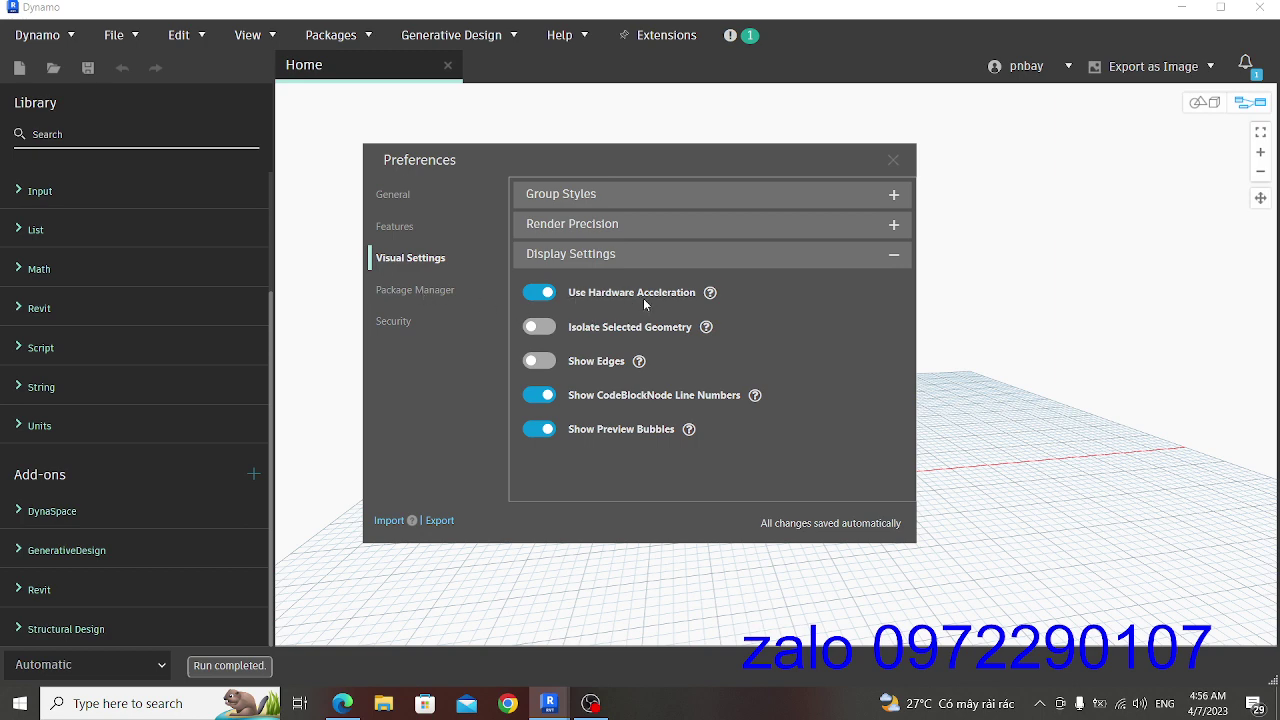
pyautogui.click(432, 292)
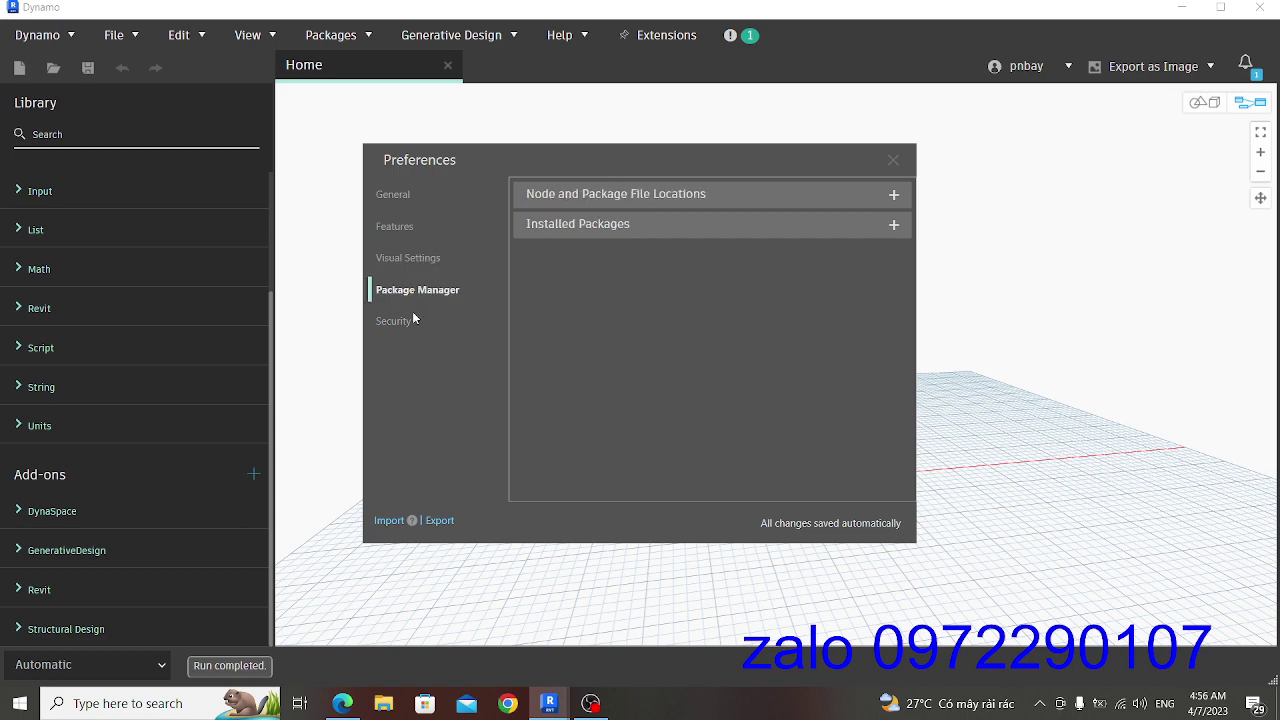
pyautogui.click(400, 323)
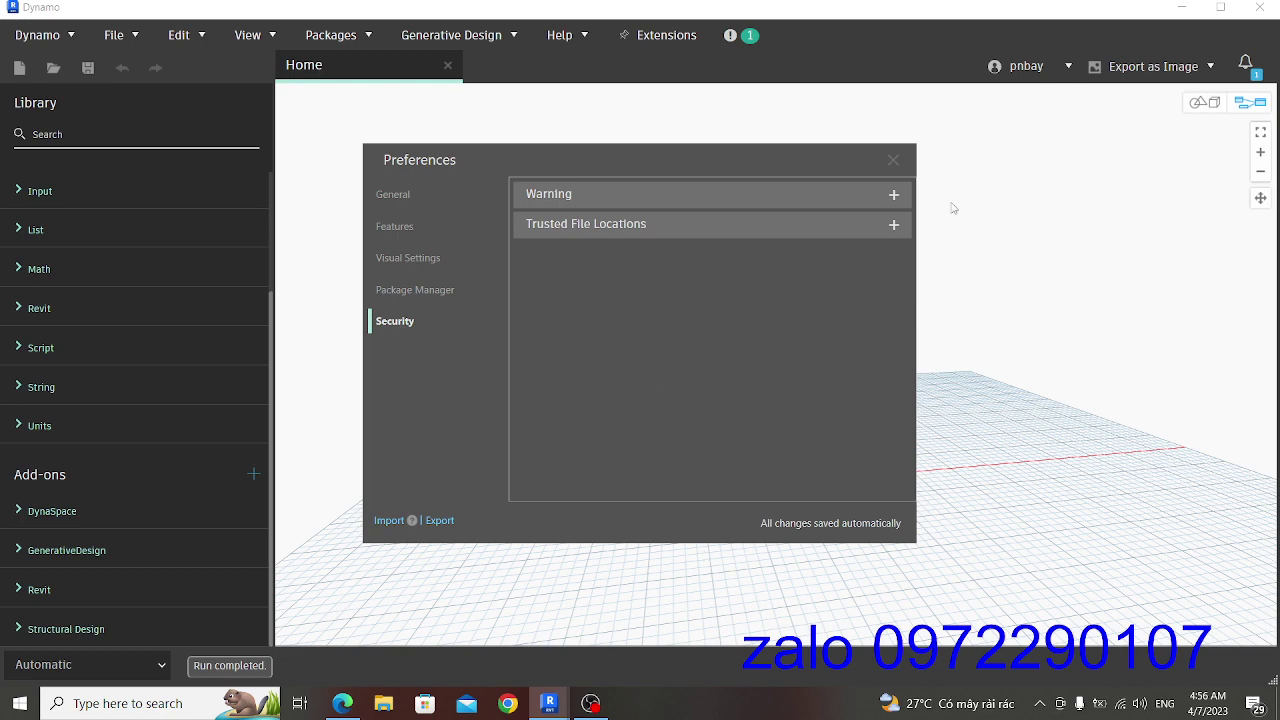
pyautogui.click(893, 161)
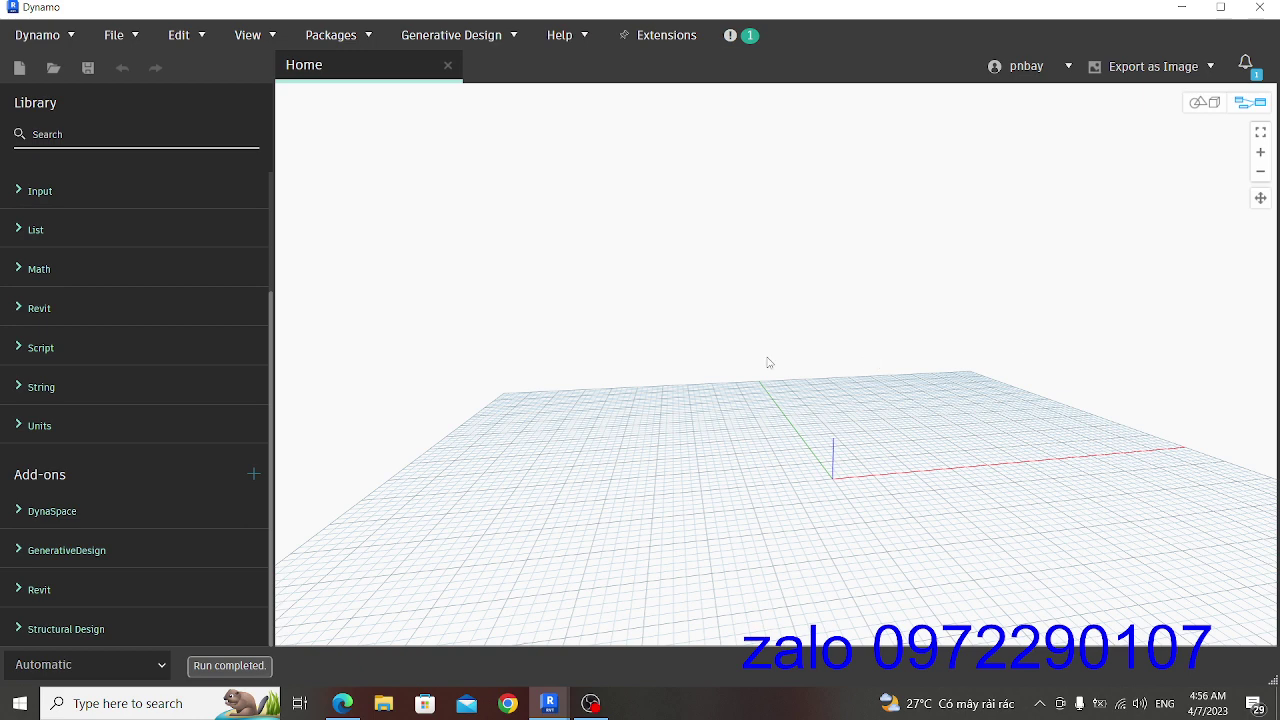
# Step: Place a Point.ByCoordinates (x, y, z) node via the 'po' canvas search and zoom in
pyautogui.rightClick(528, 299)
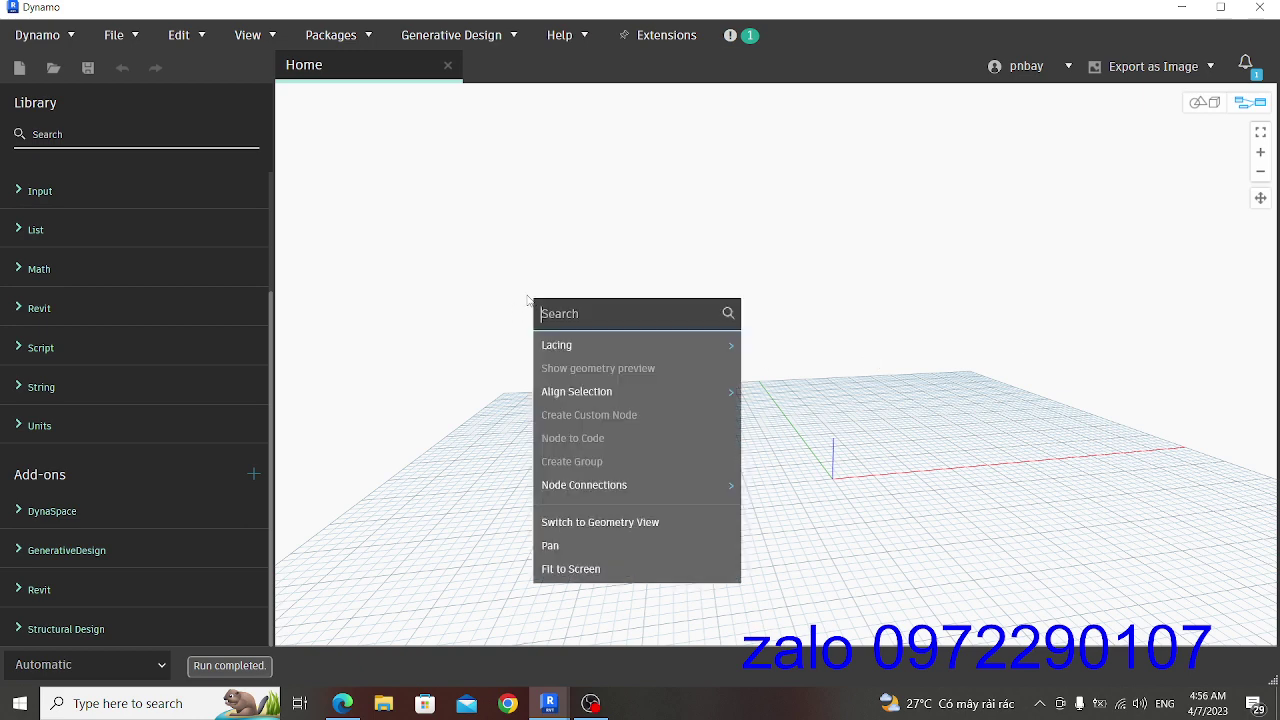
pyautogui.write('po')
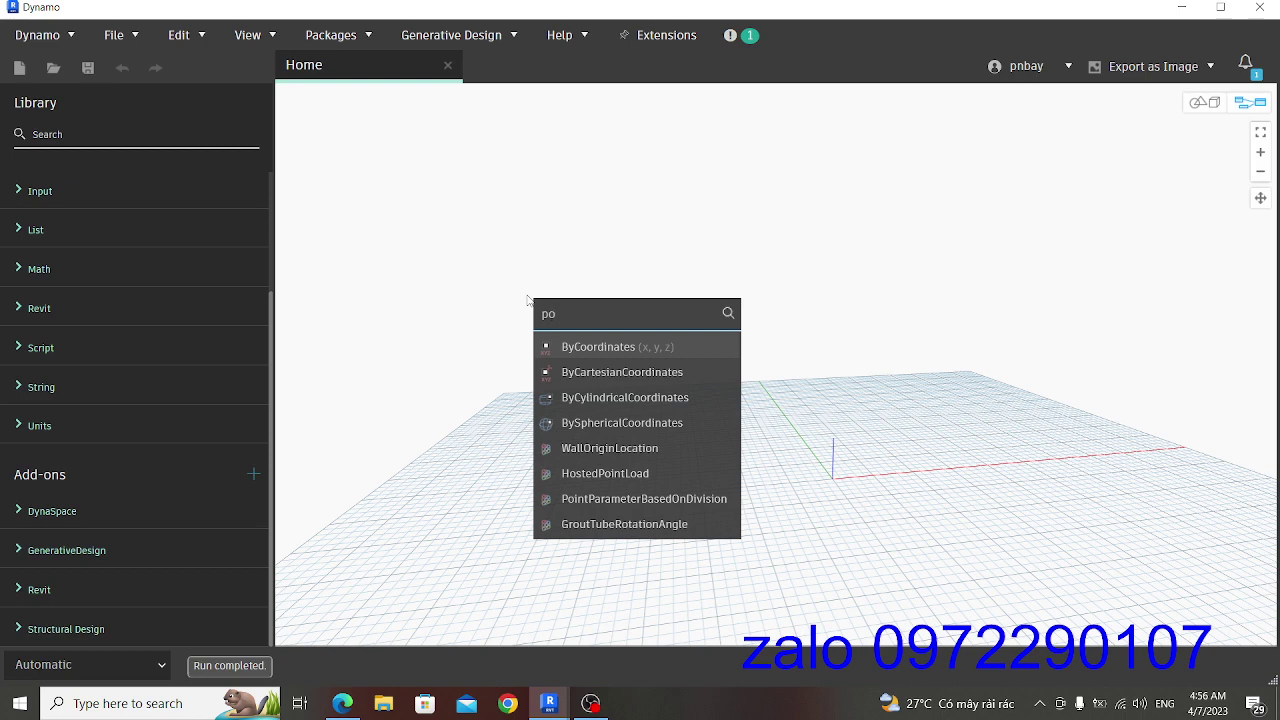
pyautogui.click(601, 347)
pyautogui.scroll(3, 645, 374)
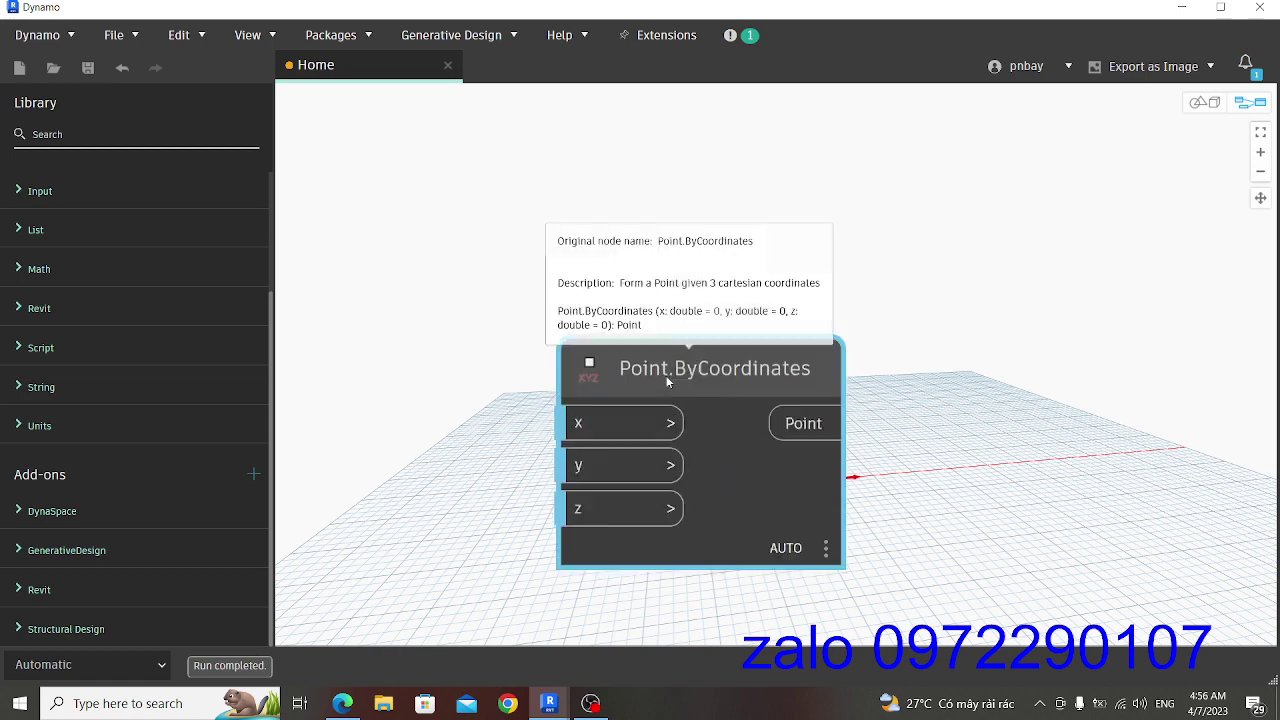
pyautogui.moveTo(627, 416); pyautogui.dragTo(604, 308, button='middle')
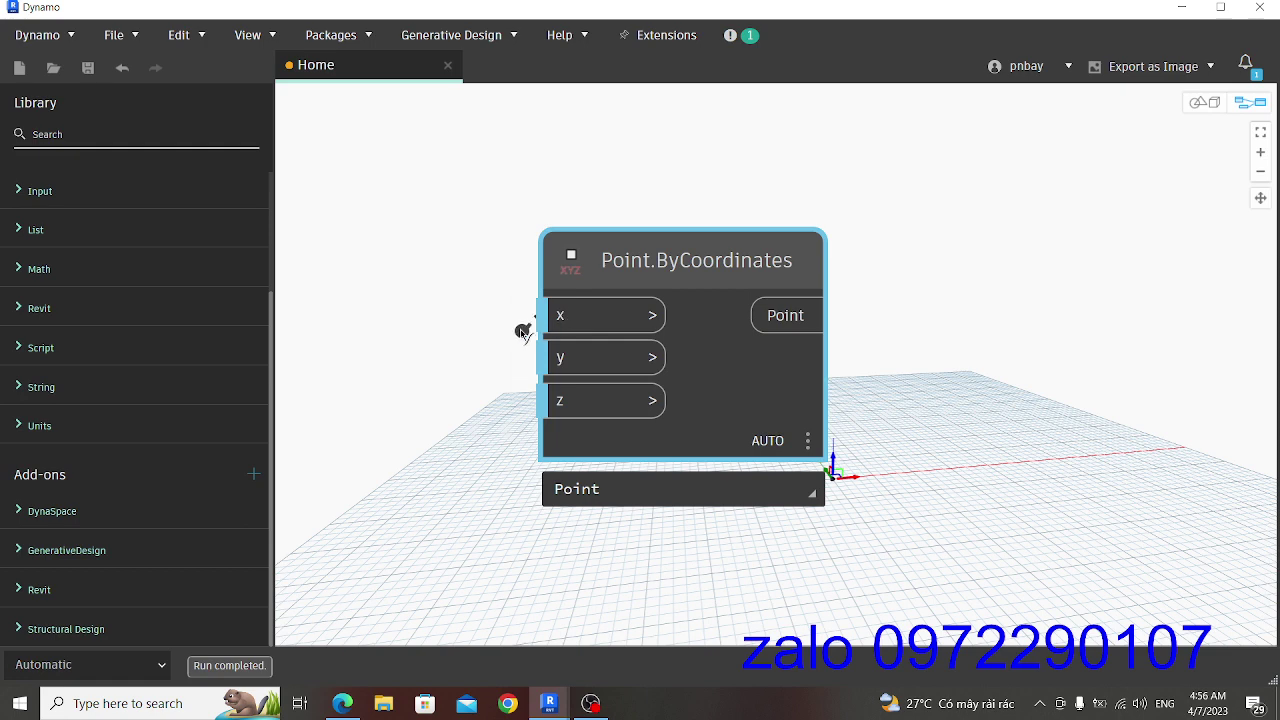
pyautogui.click(535, 325)
pyautogui.scroll(-3, 529, 302)
pyautogui.click(520, 310)
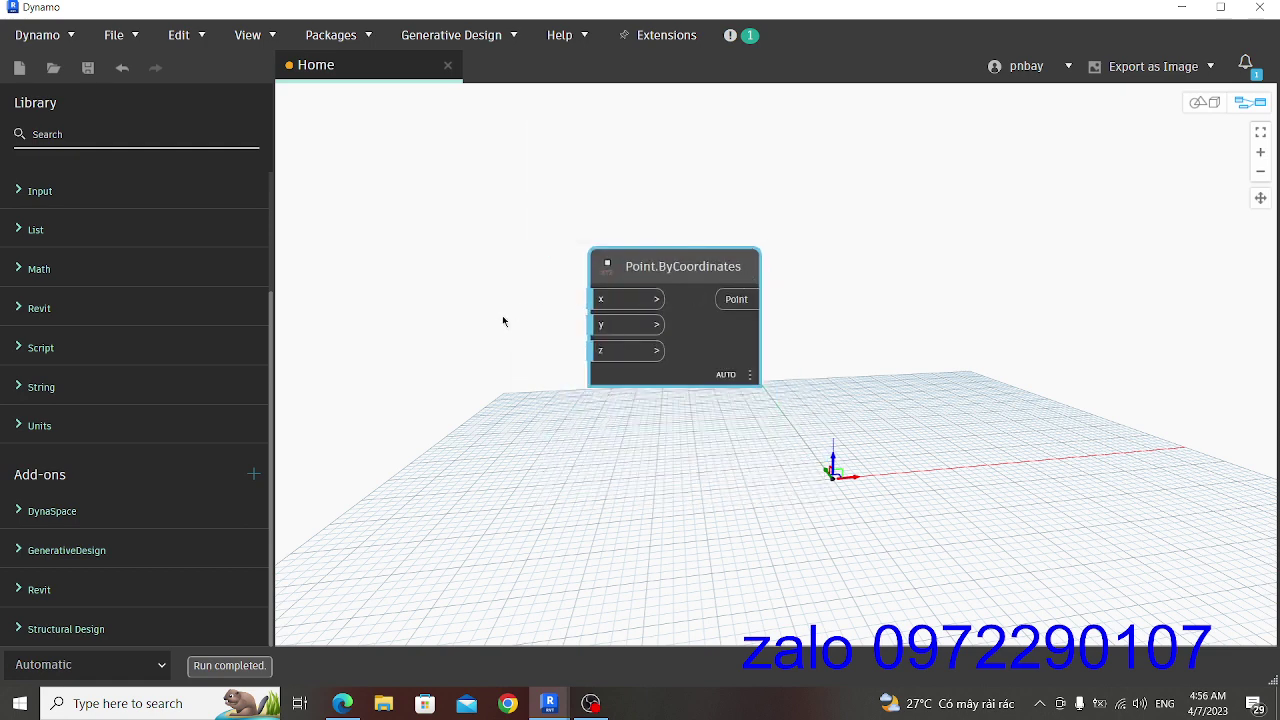
# Step: Bring up Autocomplete suggestions for Point.ByCoordinates' x input, nudging the node right
pyautogui.doubleClick(596, 303)
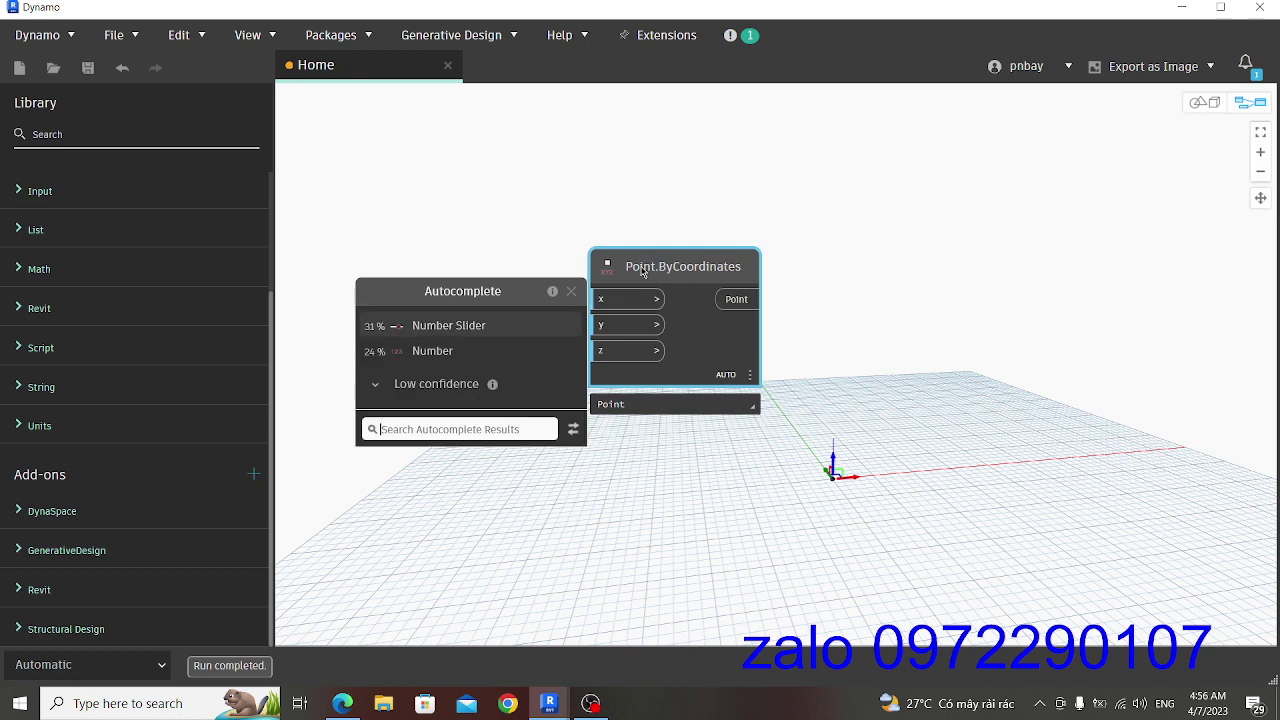
pyautogui.moveTo(645, 270); pyautogui.dragTo(735, 280)
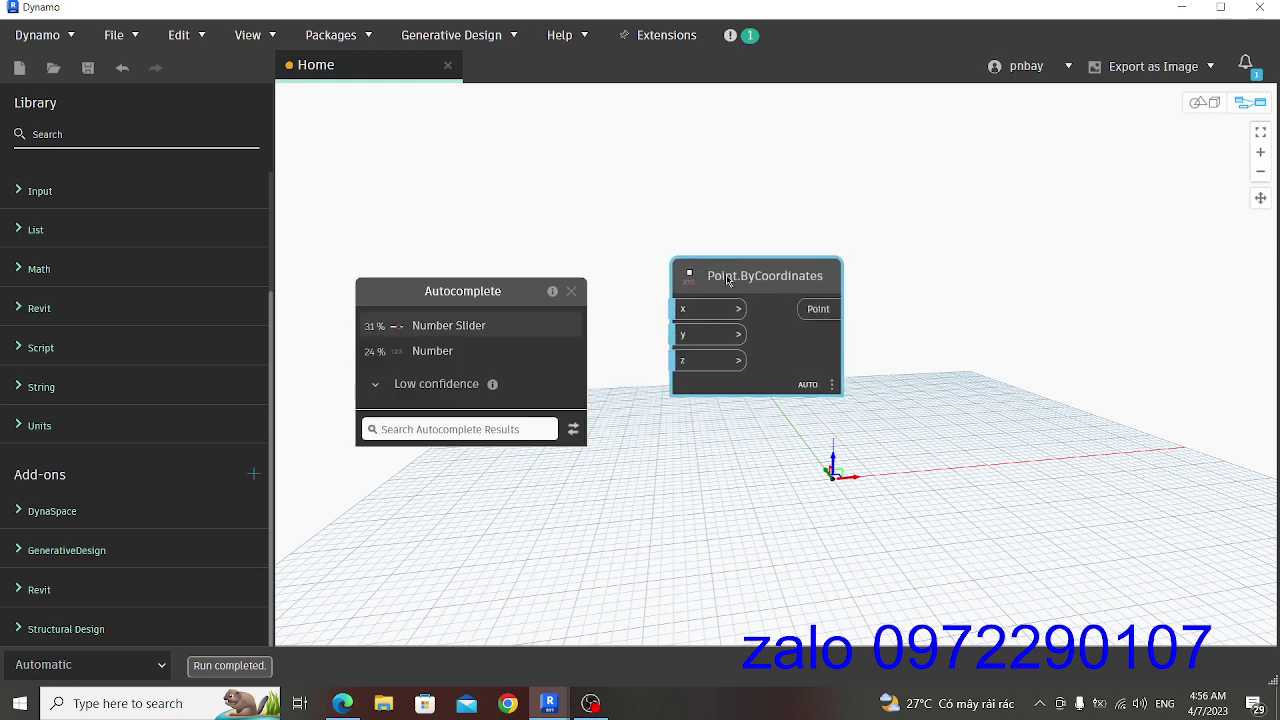
pyautogui.click(571, 292)
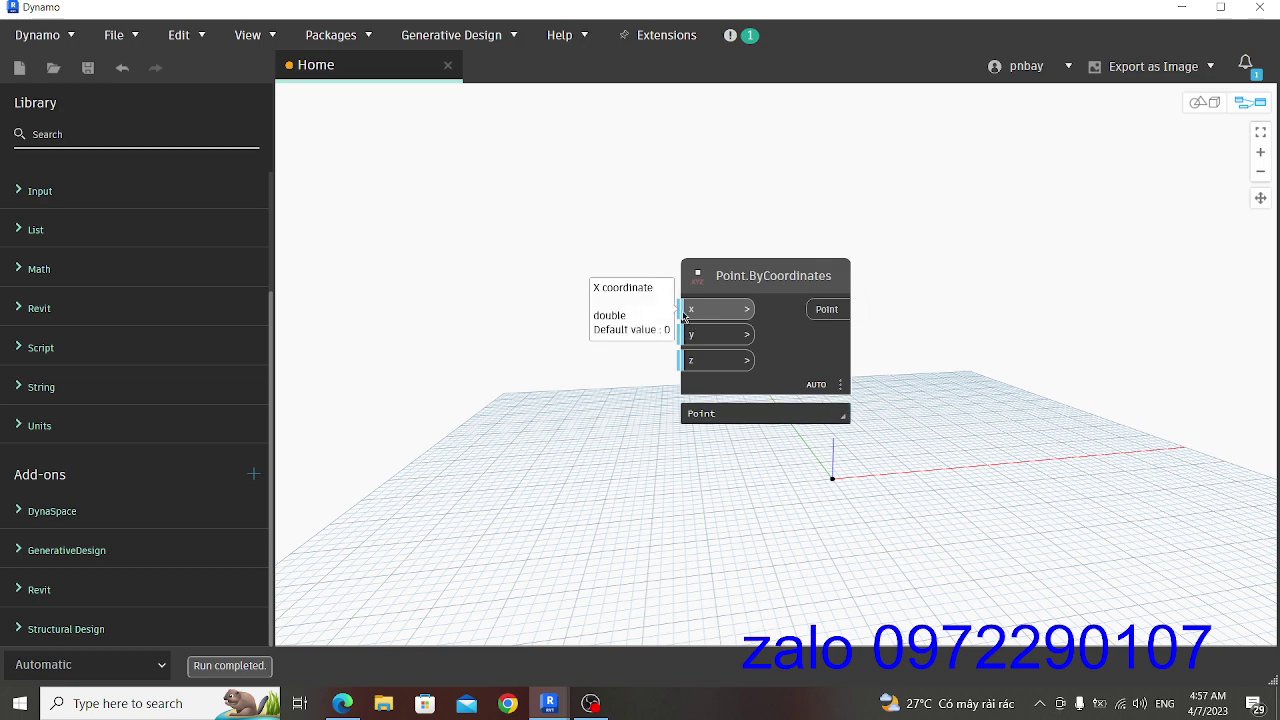
pyautogui.doubleClick(683, 317)
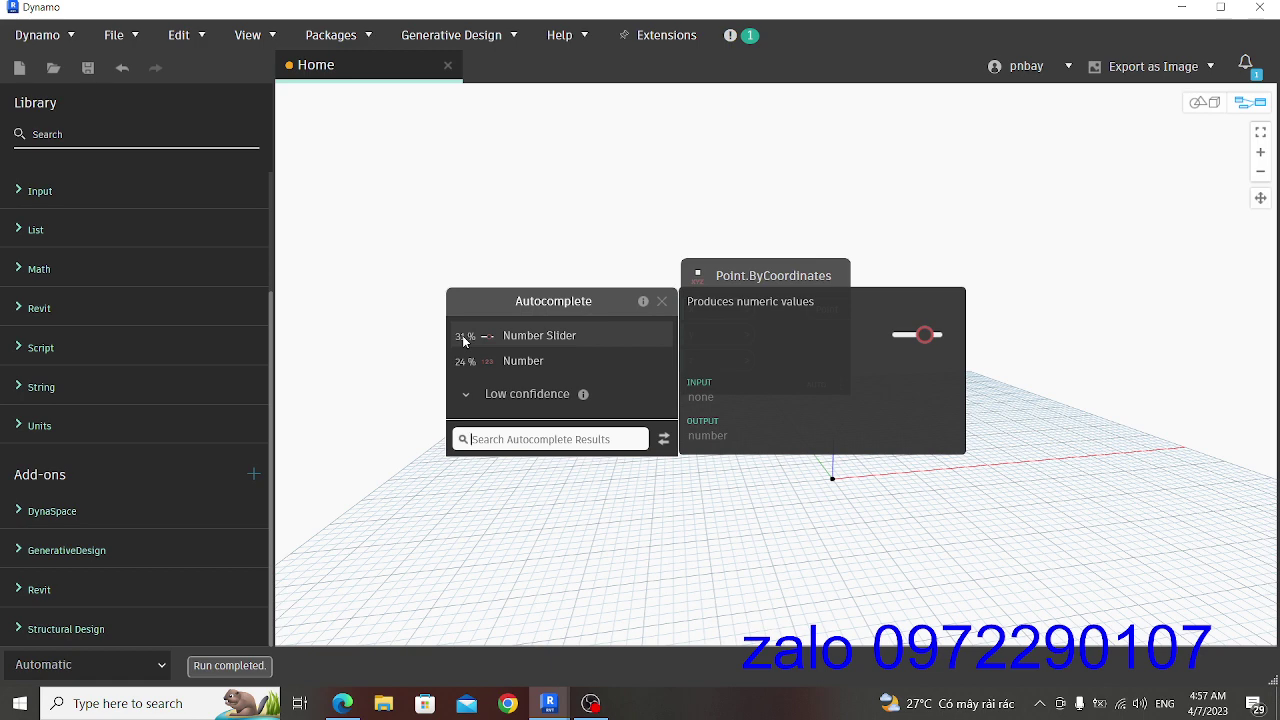
# Step: Expand Low confidence, try Node Type Match, revert to Recommended Nodes, and move the node up-left
pyautogui.click(465, 398)
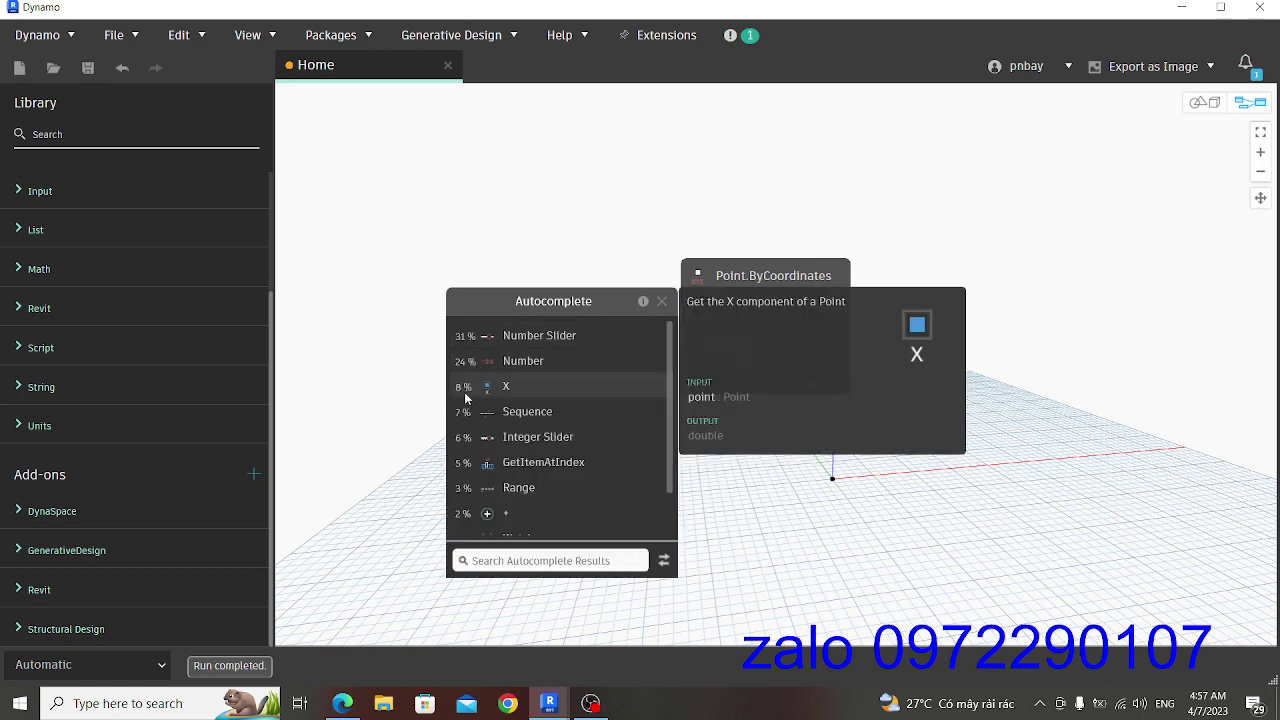
pyautogui.scroll(-2, 517, 430)
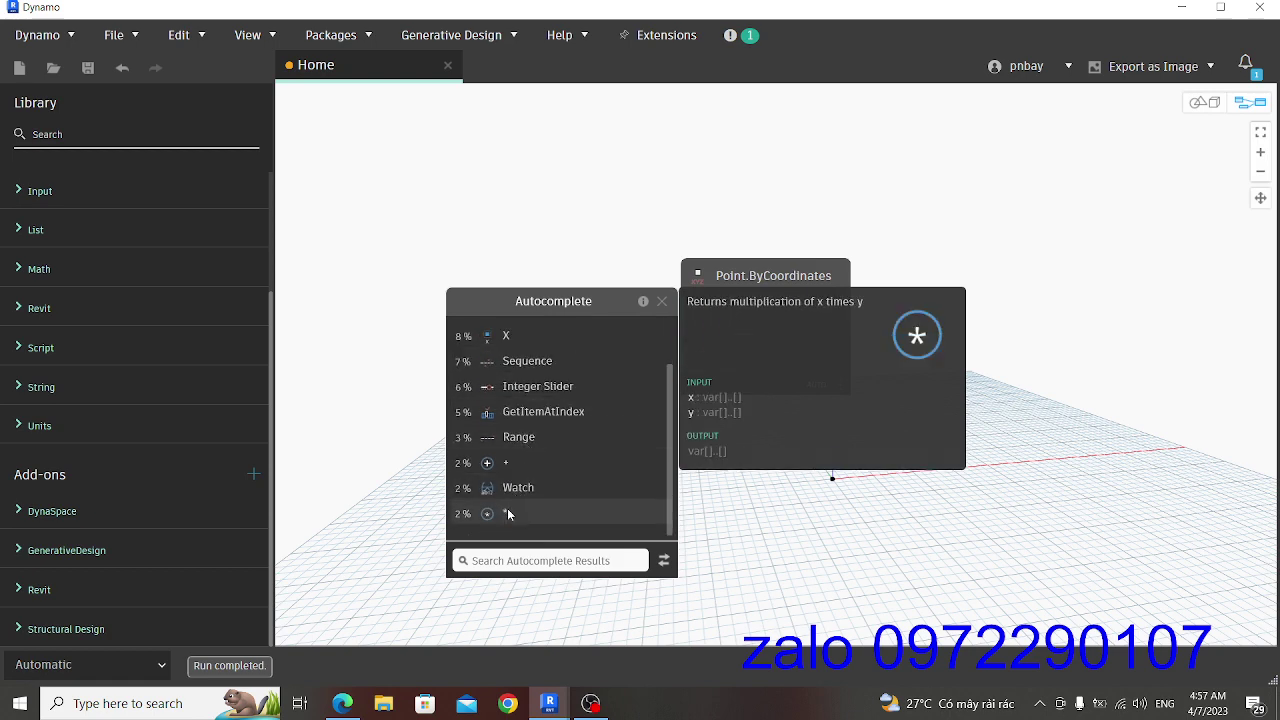
pyautogui.scroll(2, 511, 420)
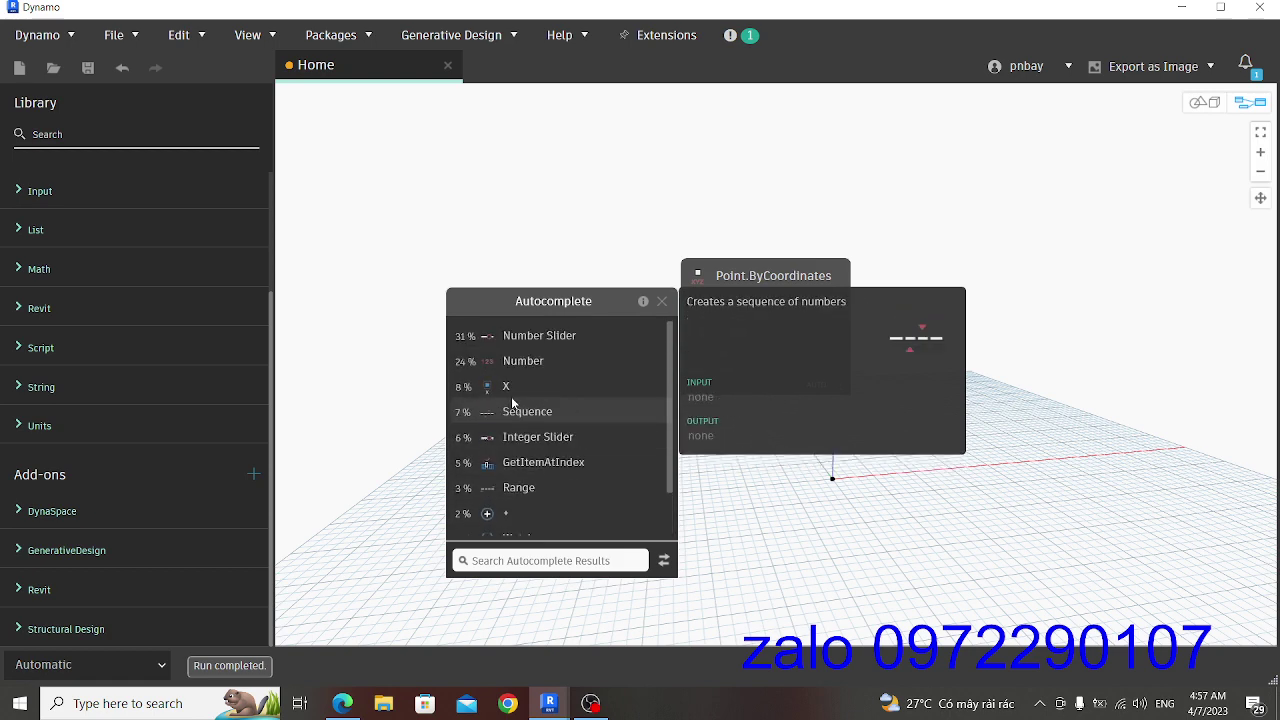
pyautogui.click(664, 560)
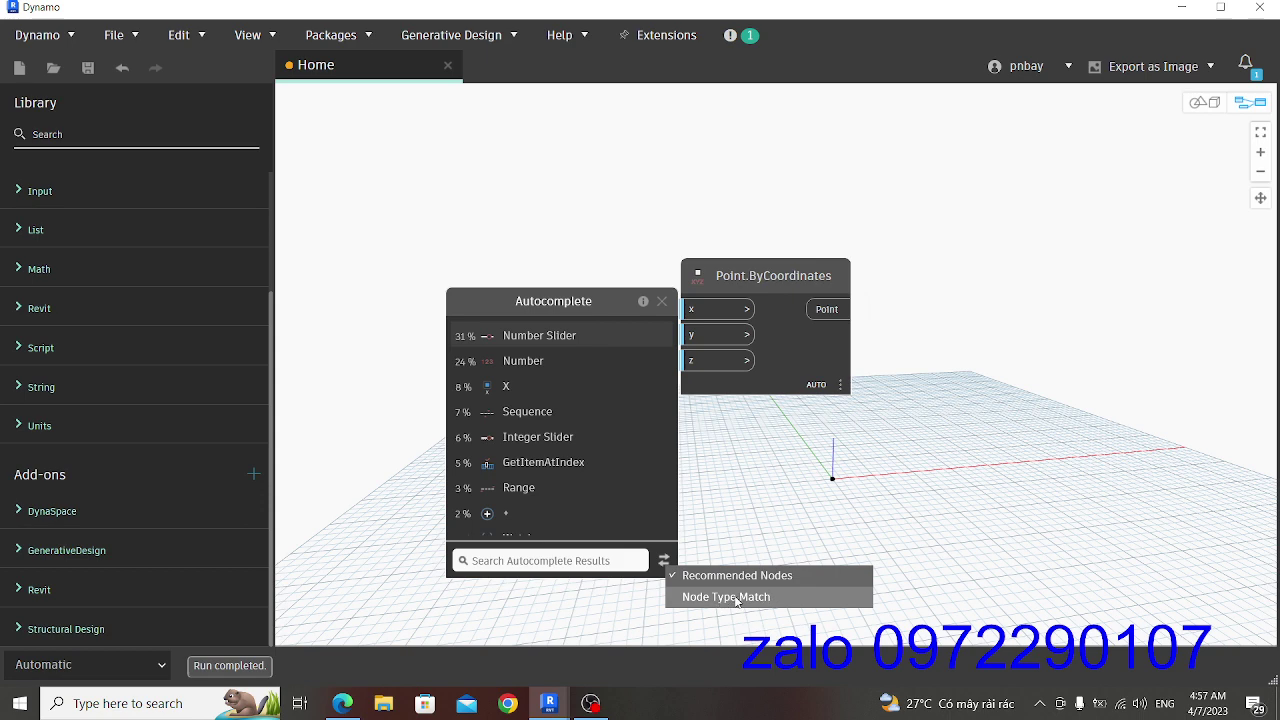
pyautogui.click(736, 597)
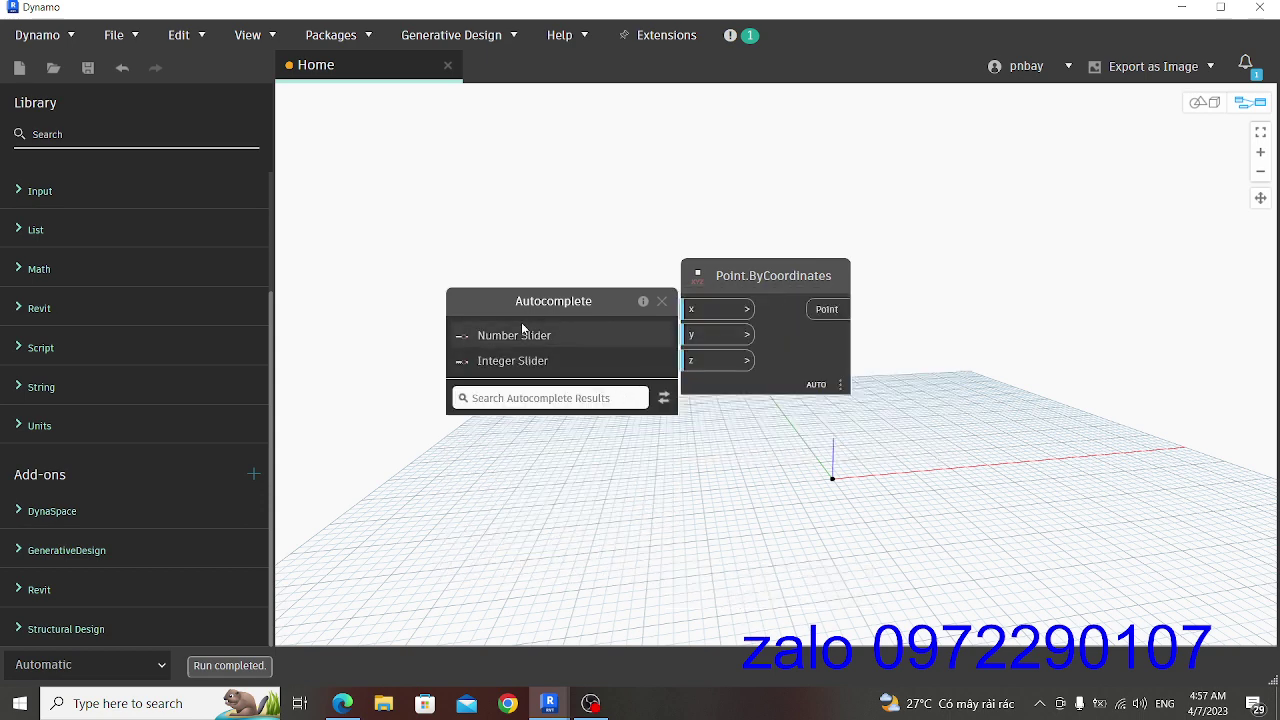
pyautogui.click(664, 398)
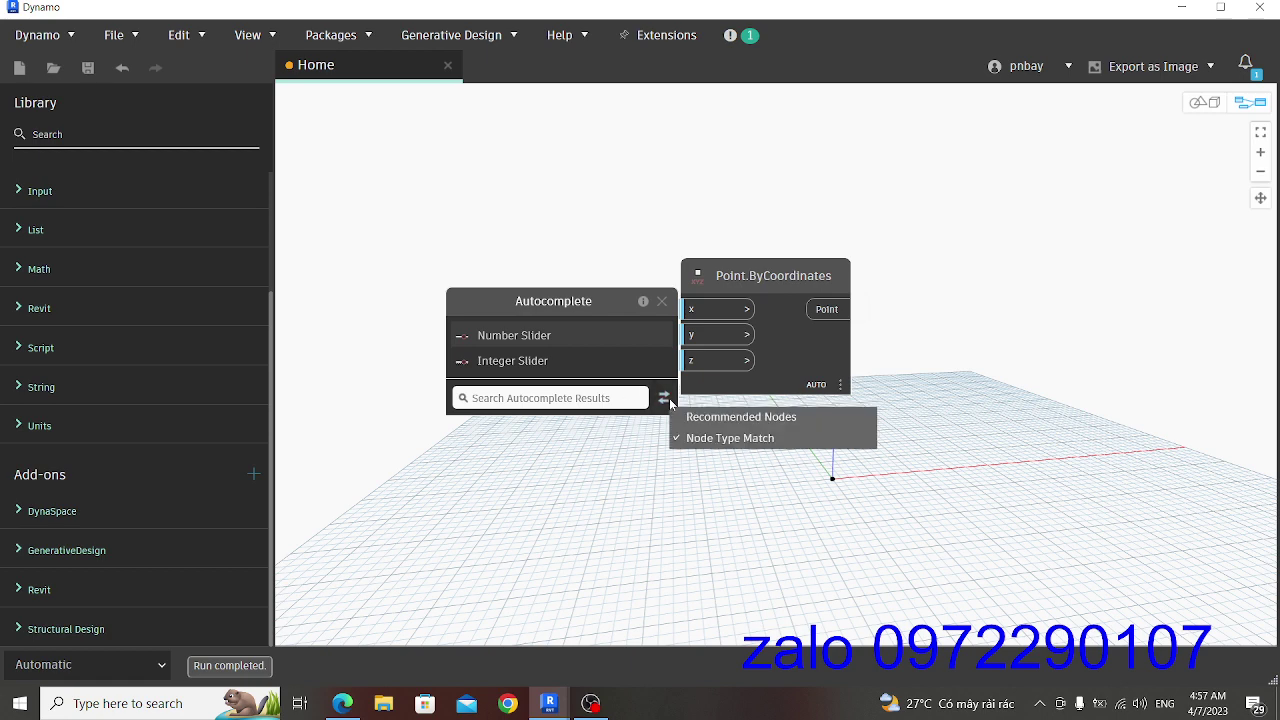
pyautogui.click(713, 417)
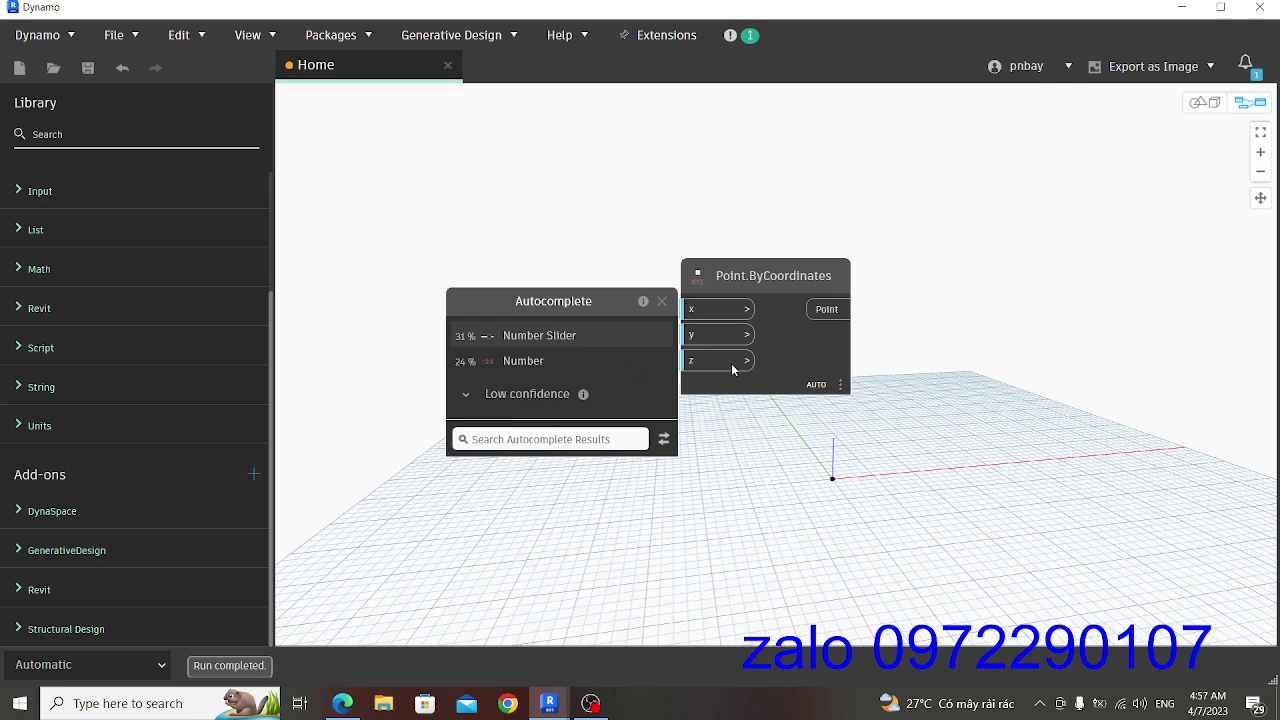
pyautogui.moveTo(930, 343)
pyautogui.mouseDown(button='middle')
pyautogui.moveTo(804, 307)
pyautogui.moveTo(974, 297)
pyautogui.mouseUp(button='middle')
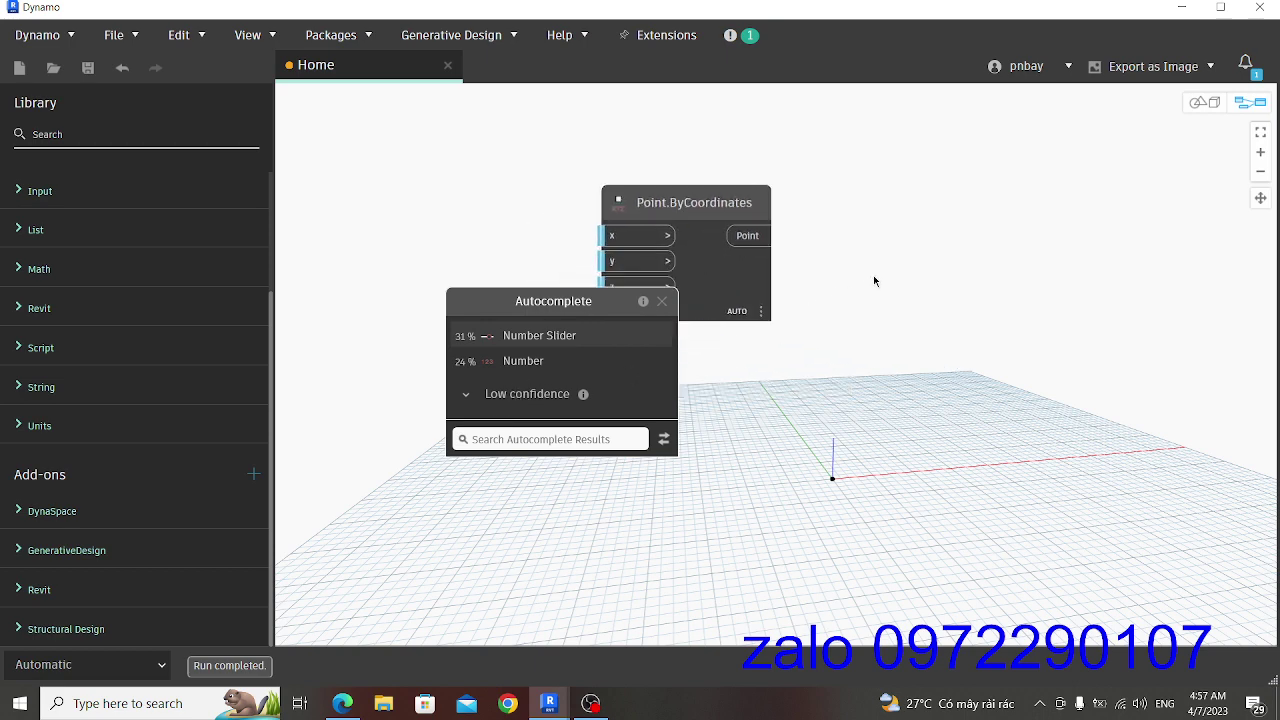
# Step: Add a Line.ByStartPointEndPoint node via the 'lin' search and shift it right
pyautogui.rightClick(898, 455)
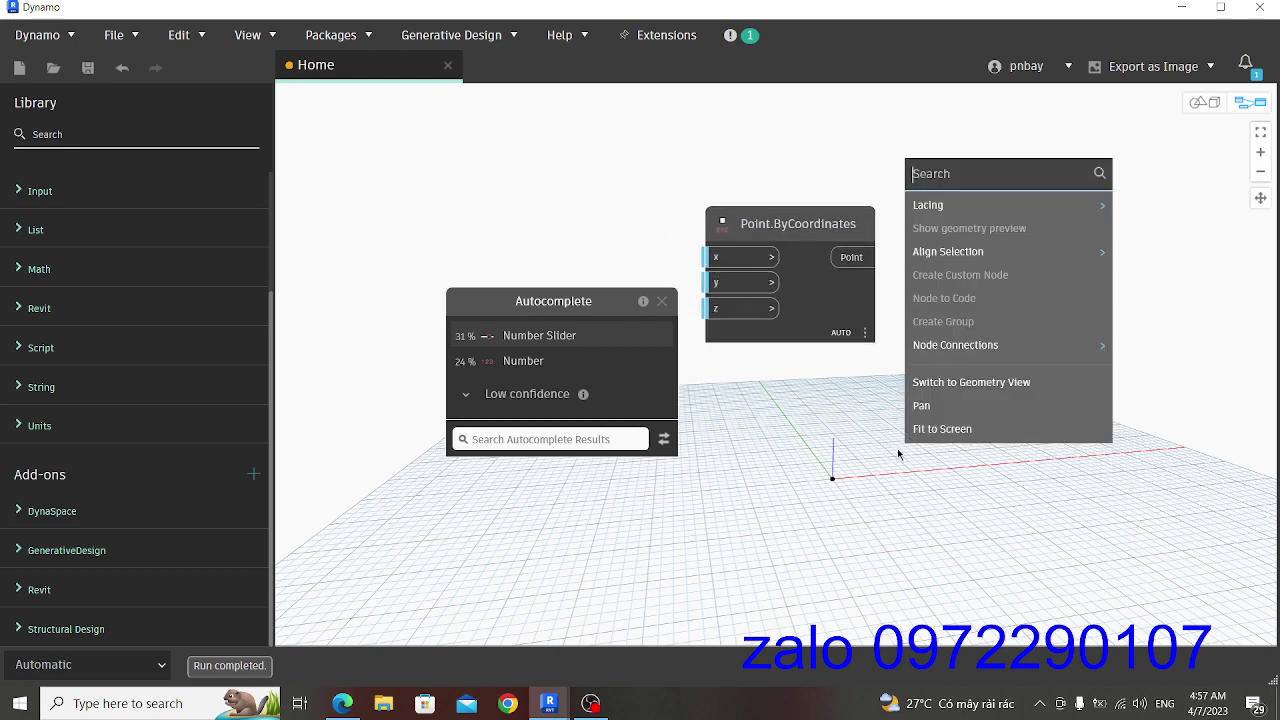
pyautogui.write('lin')
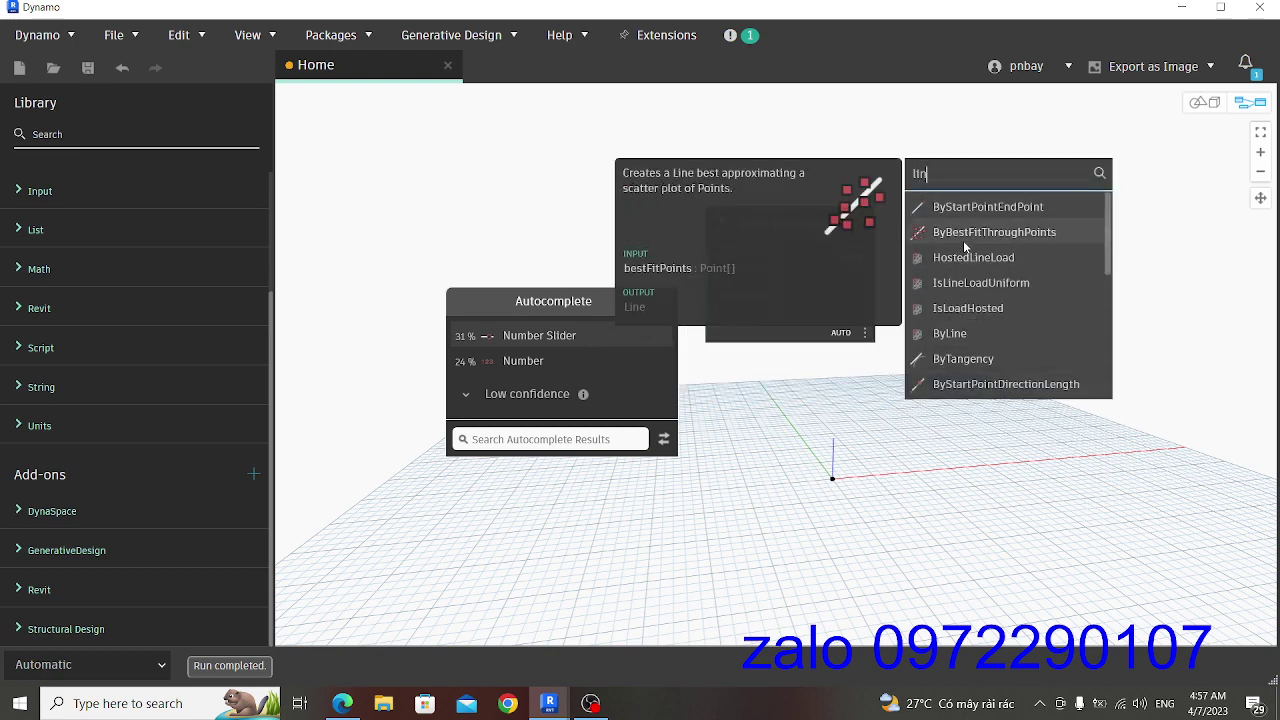
pyautogui.click(980, 206)
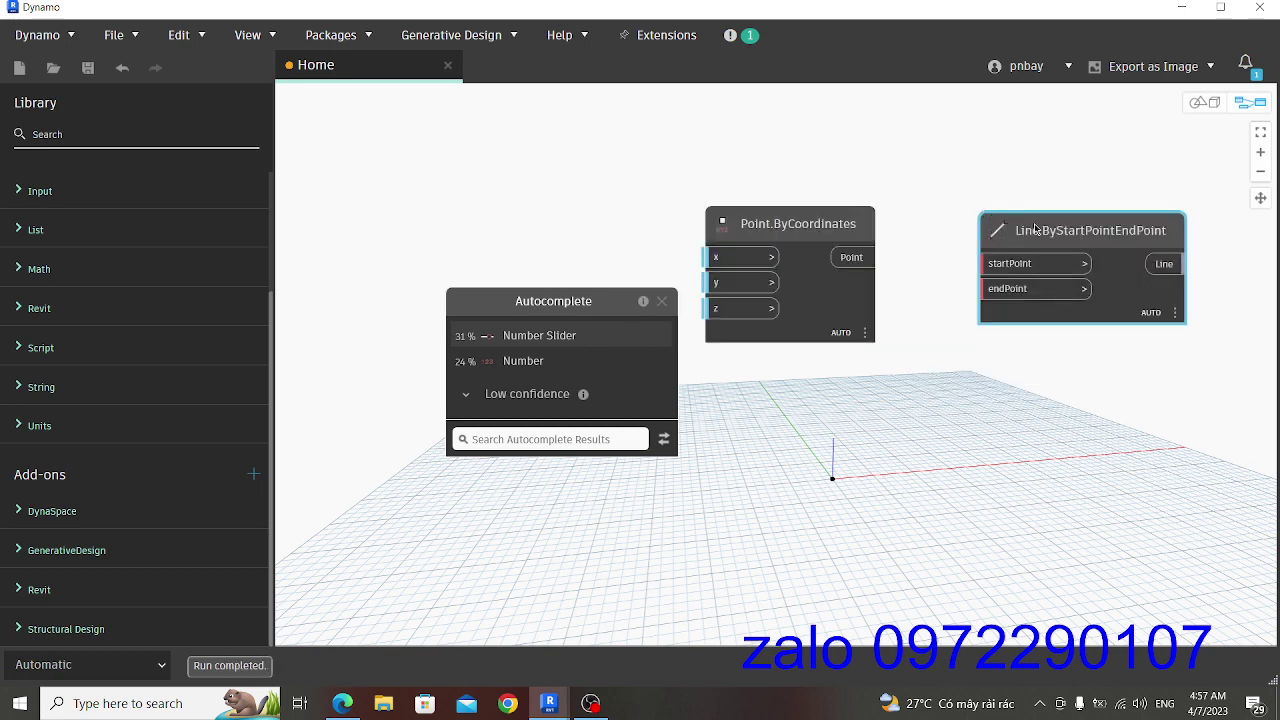
pyautogui.moveTo(1035, 230); pyautogui.dragTo(1092, 260)
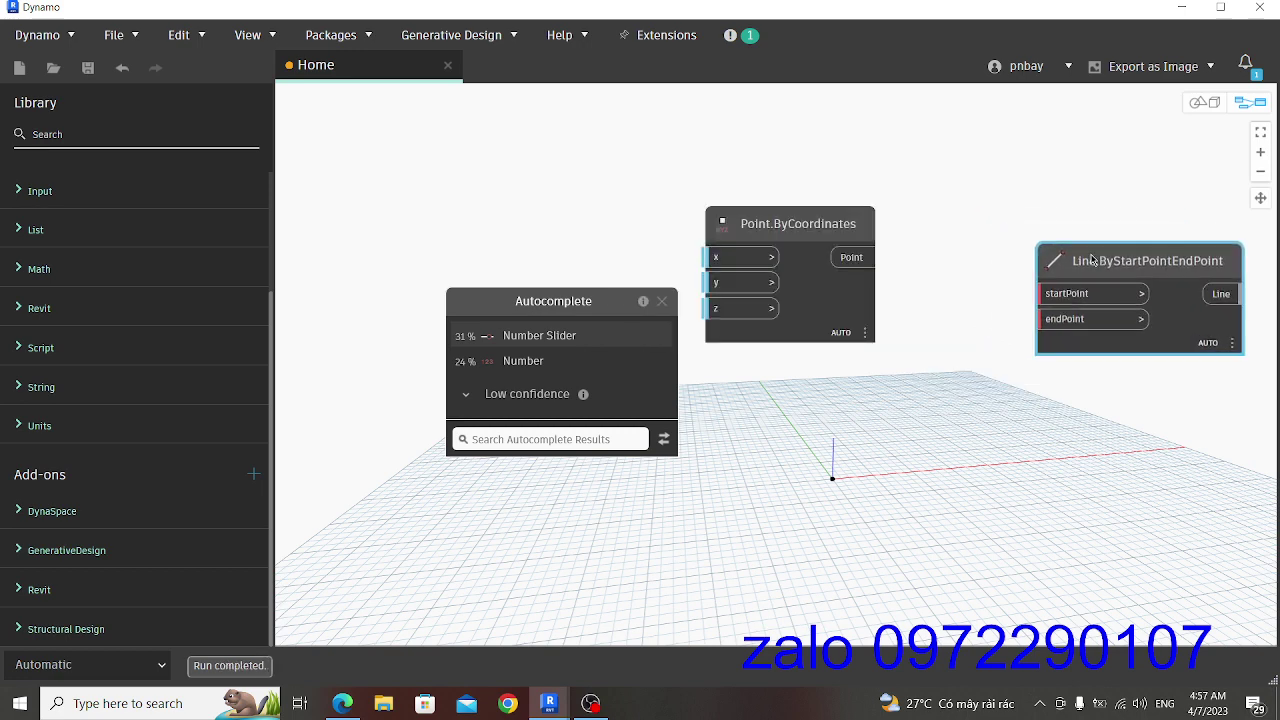
# Step: Show Autocomplete suggestions for the line's startPoint with Low confidence results expanded
pyautogui.doubleClick(1040, 295)
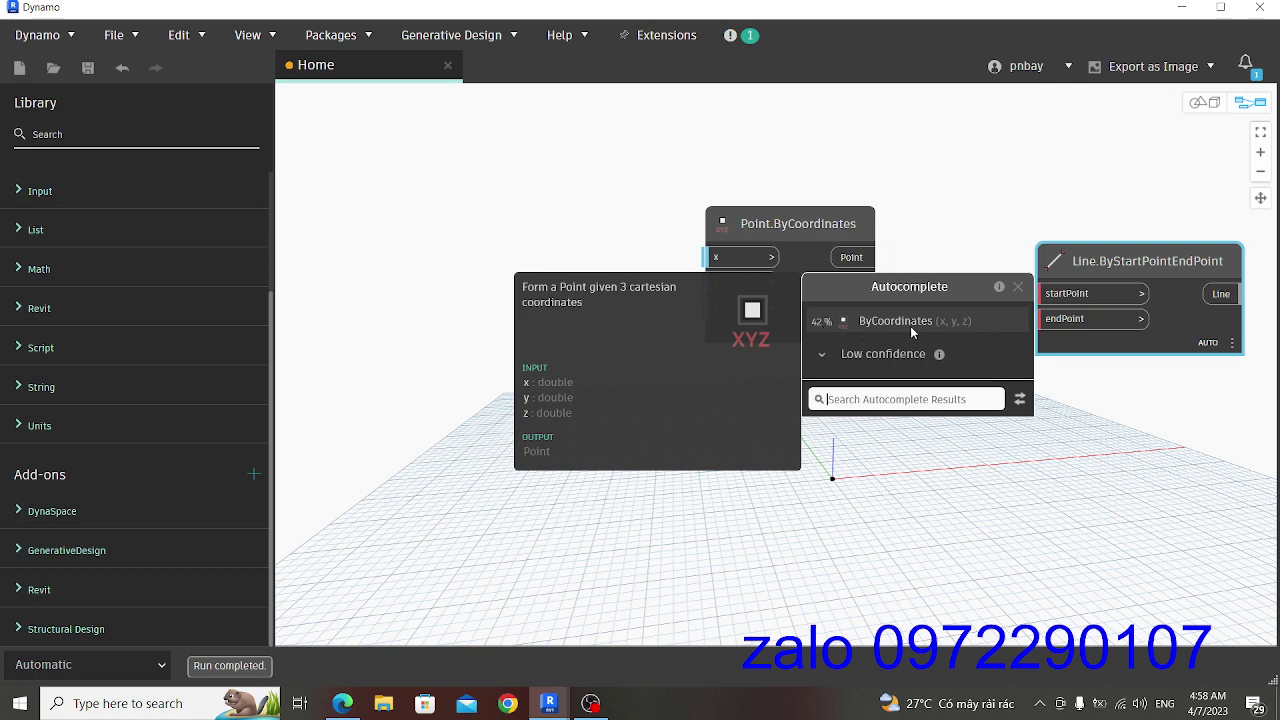
pyautogui.click(821, 356)
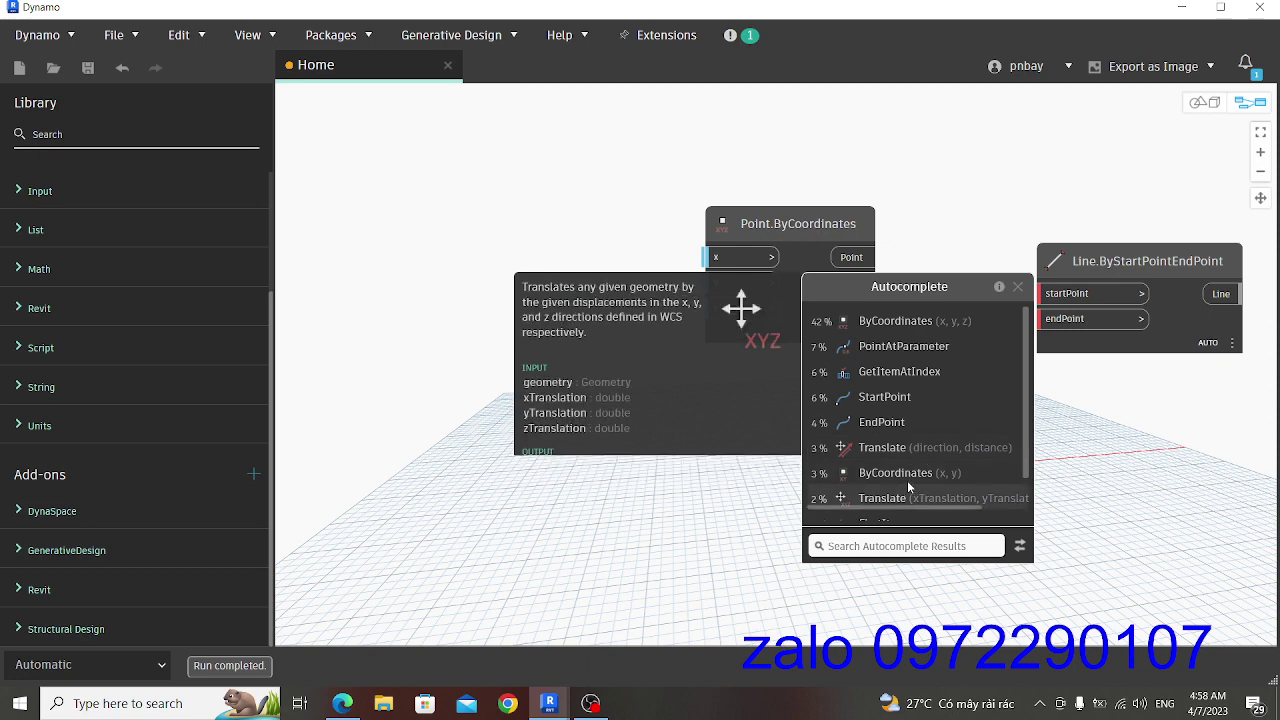
pyautogui.scroll(-1, 908, 486)
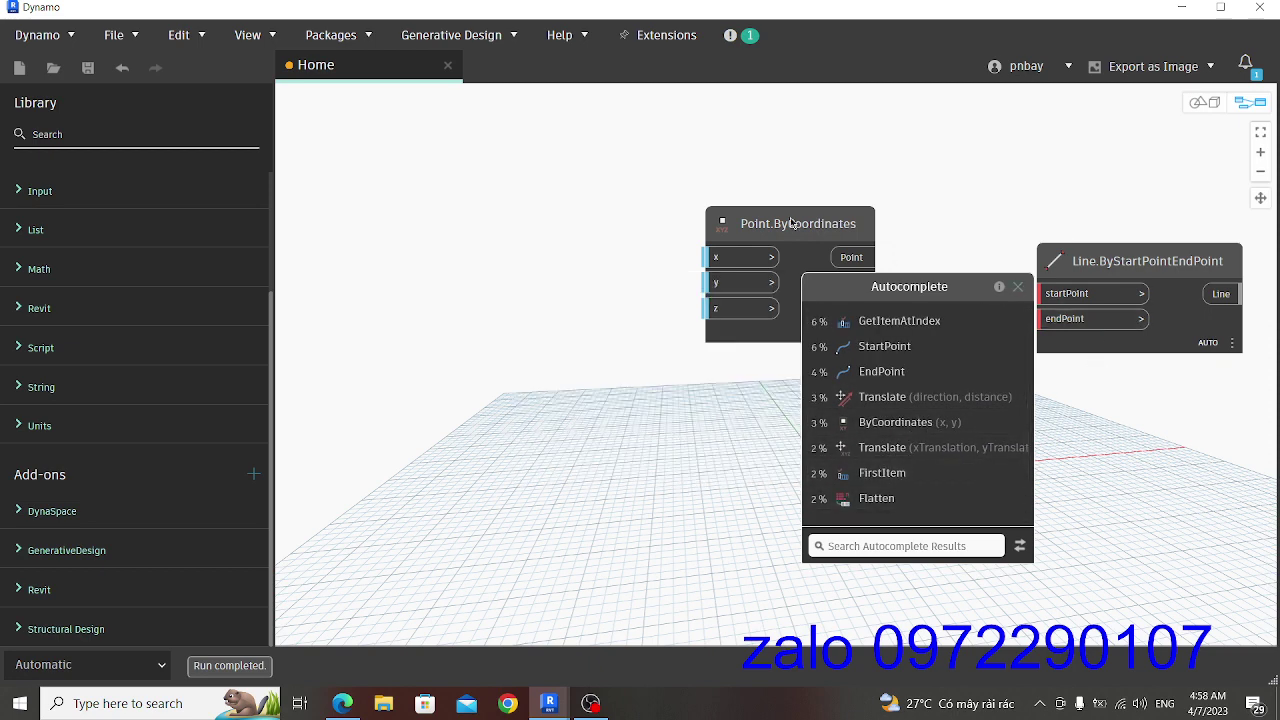
# Step: Reposition Point.ByCoordinates next to the line node, briefly checking the web browser
pyautogui.moveTo(819, 235); pyautogui.dragTo(509, 212)
pyautogui.click(887, 252)
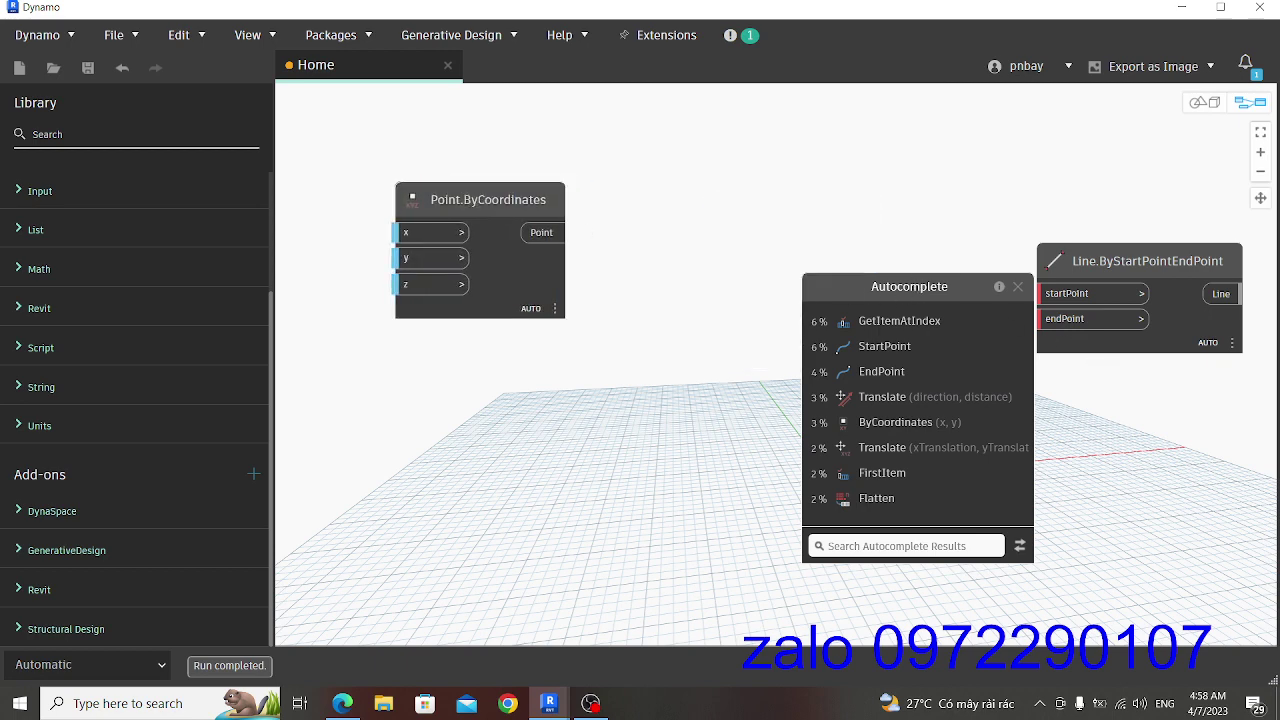
pyautogui.hotkey('alt', 'Tab')
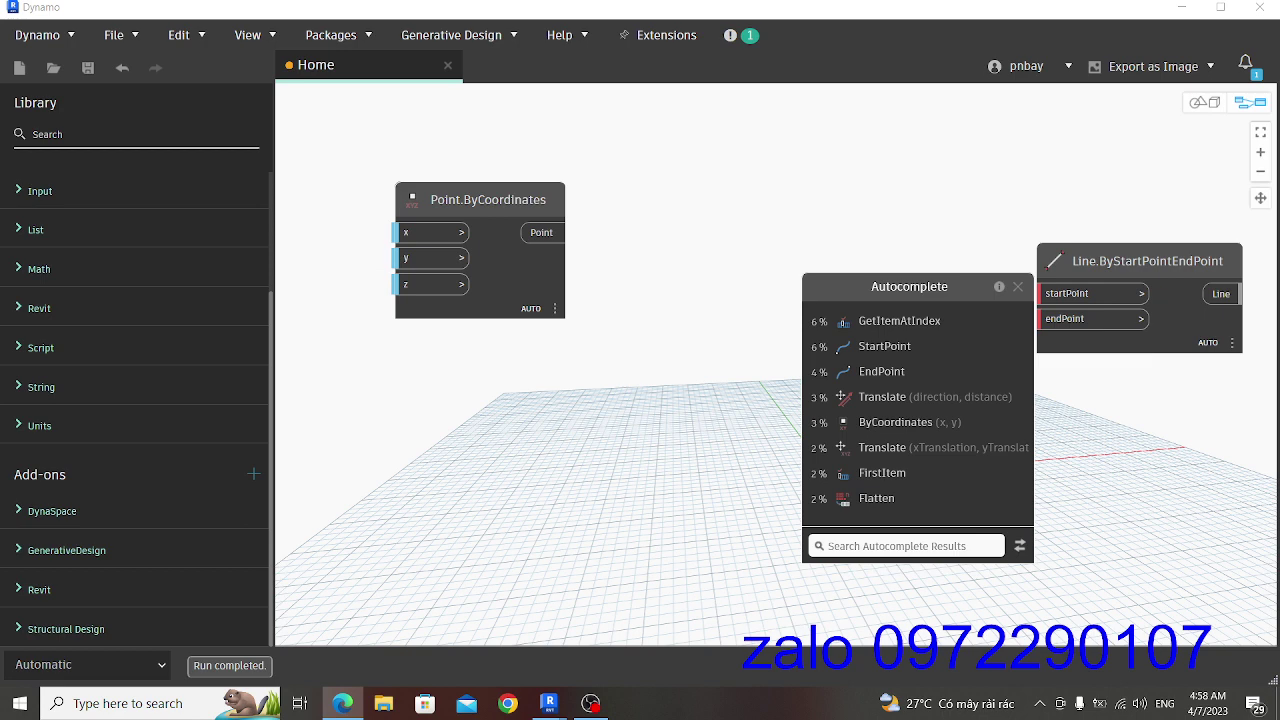
pyautogui.hotkey('alt', 'Tab')
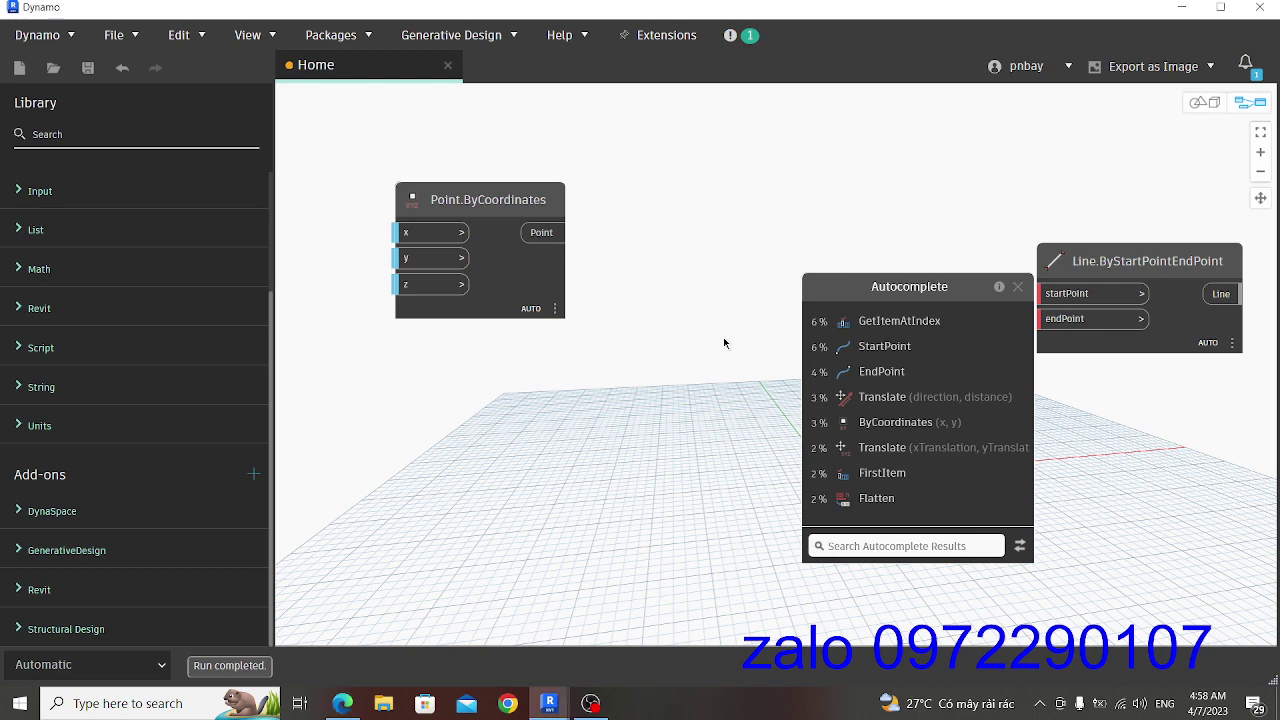
pyautogui.moveTo(649, 380); pyautogui.dragTo(654, 408, button='middle')
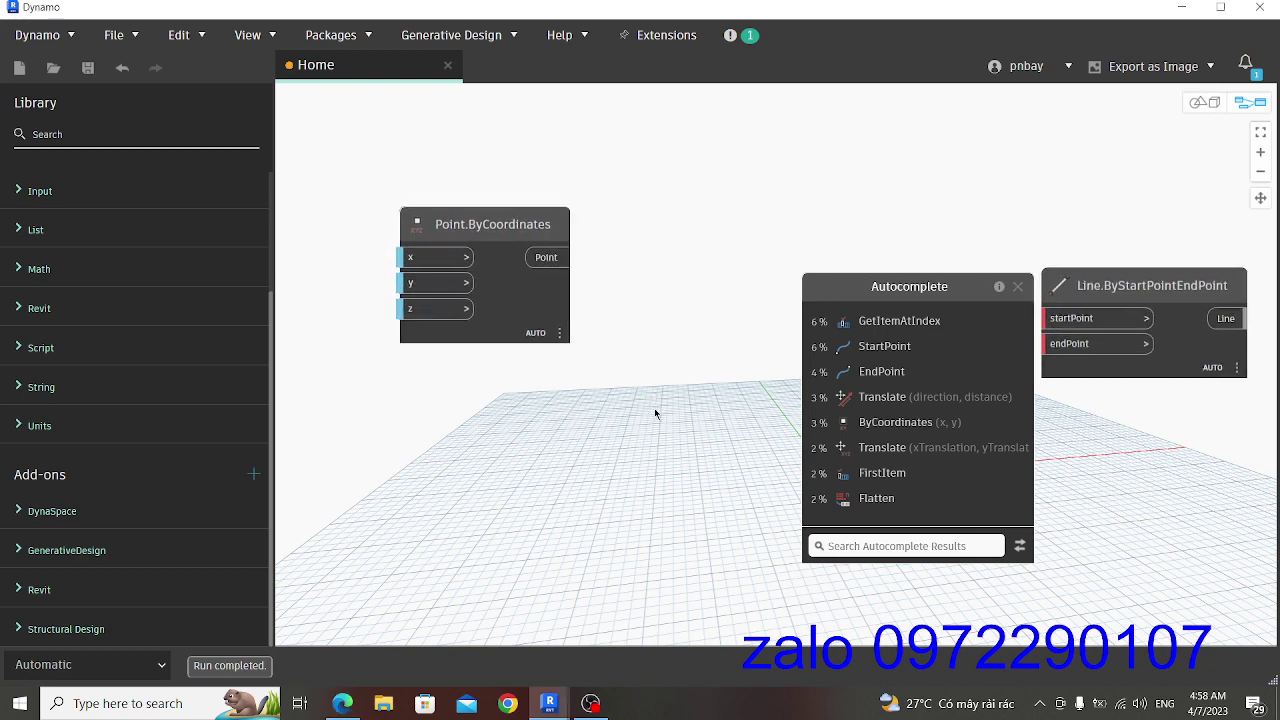
pyautogui.moveTo(503, 234); pyautogui.dragTo(551, 242)
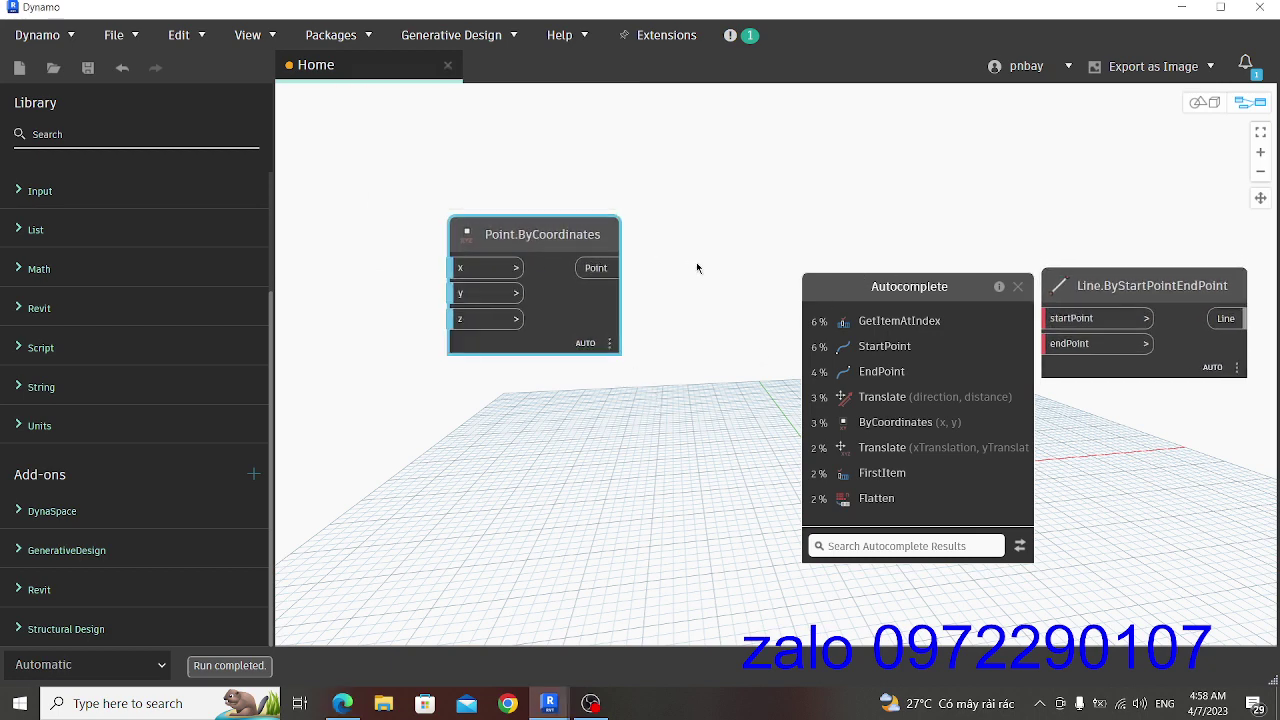
pyautogui.moveTo(697, 267); pyautogui.dragTo(707, 280)
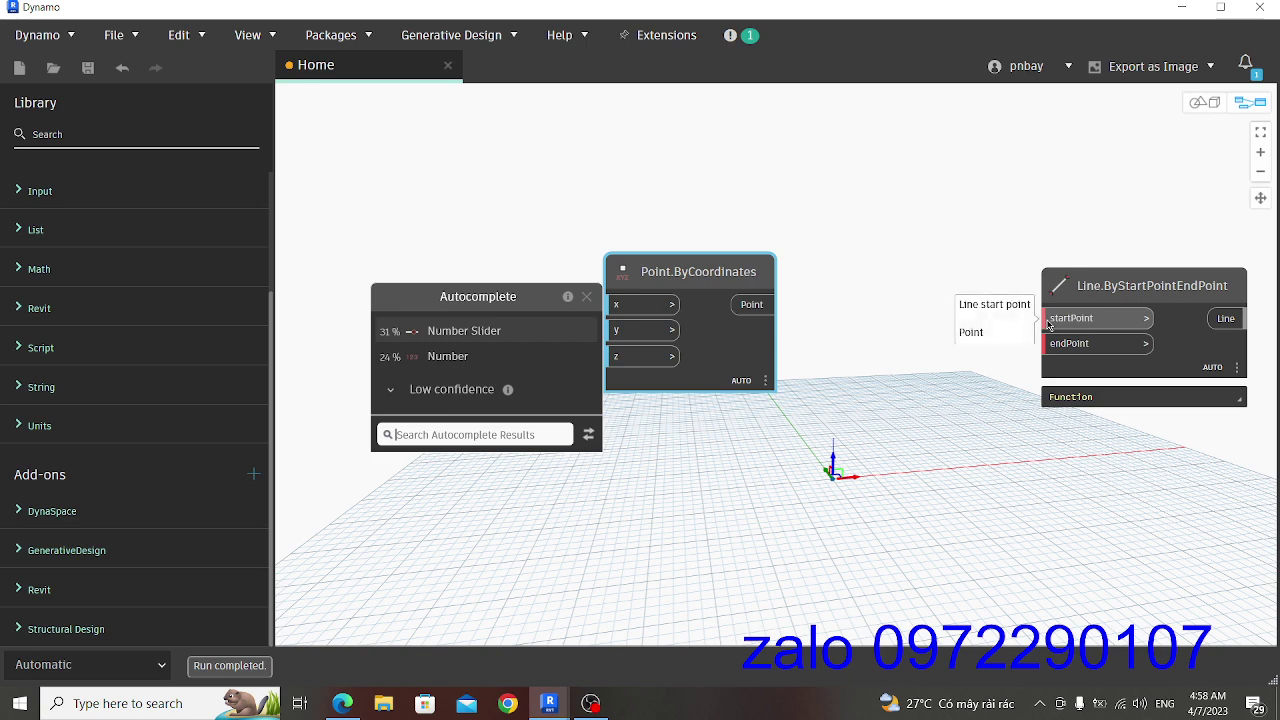
# Step: List startPoint suggestions with Low confidence expanded: ByCoordinates 42%, PointAtParameter 7%
pyautogui.doubleClick(1046, 320)
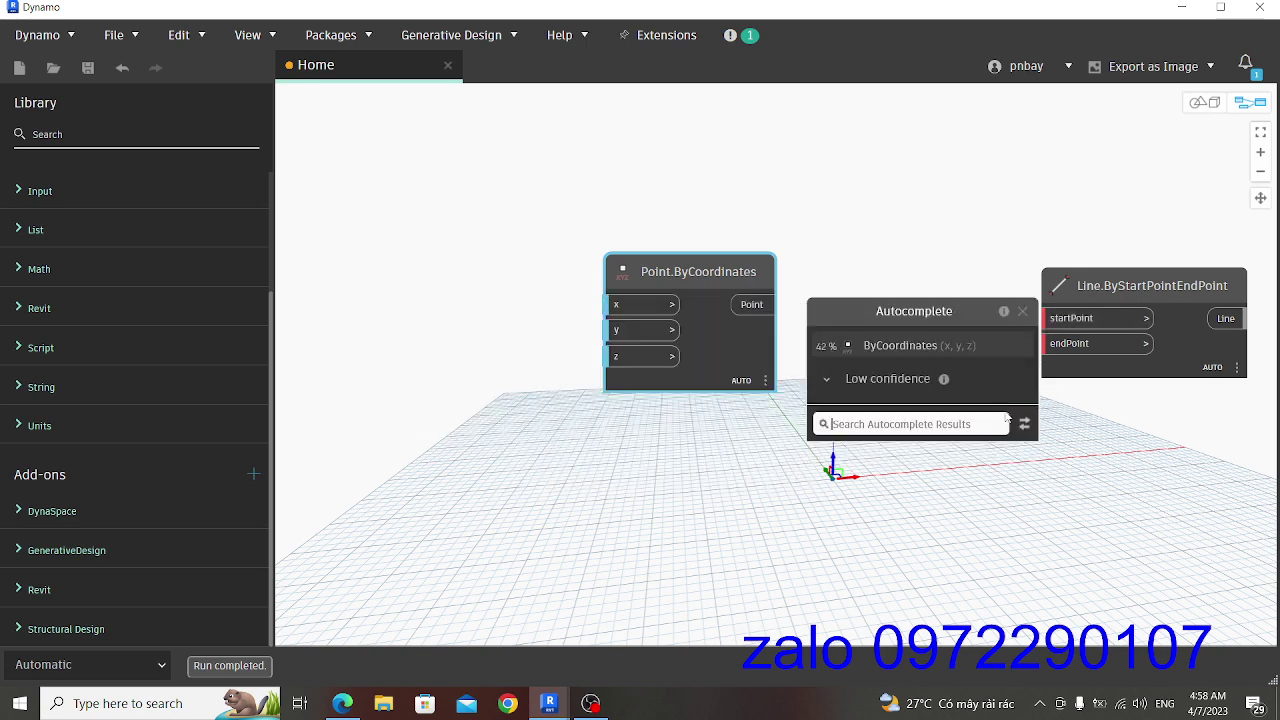
pyautogui.click(828, 386)
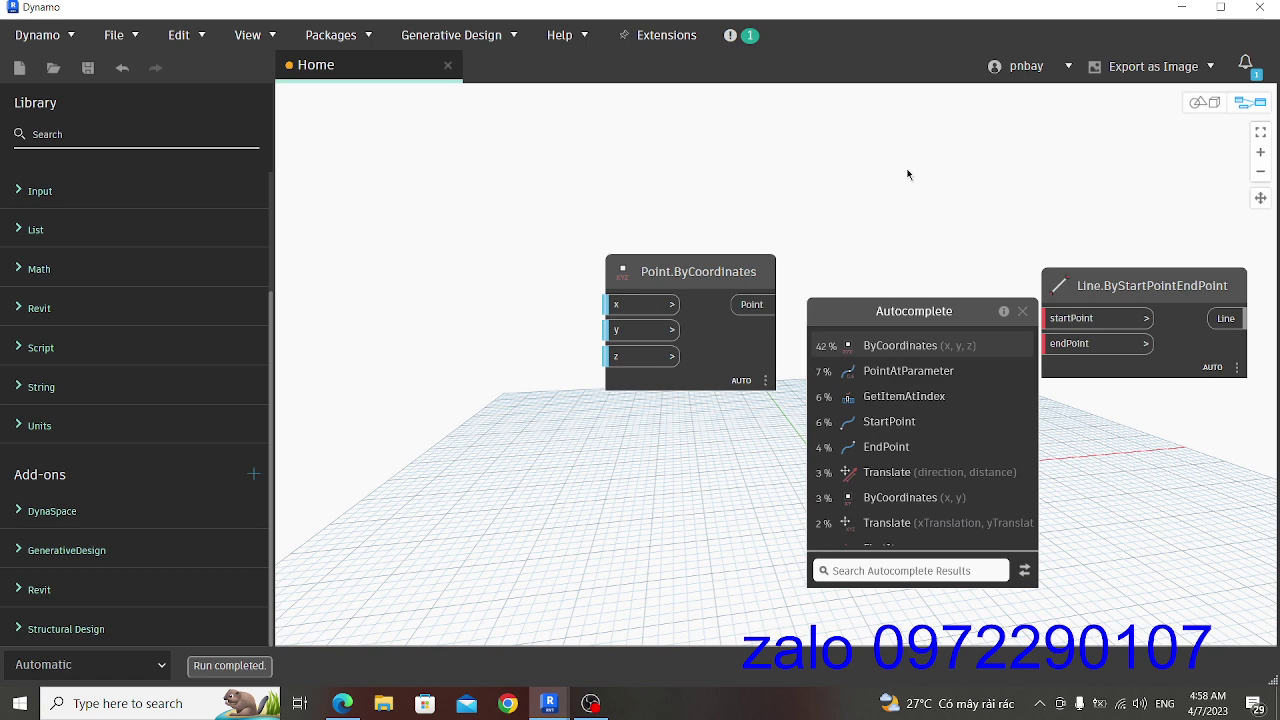
pyautogui.moveTo(500, 387); pyautogui.dragTo(480, 314, button='middle')
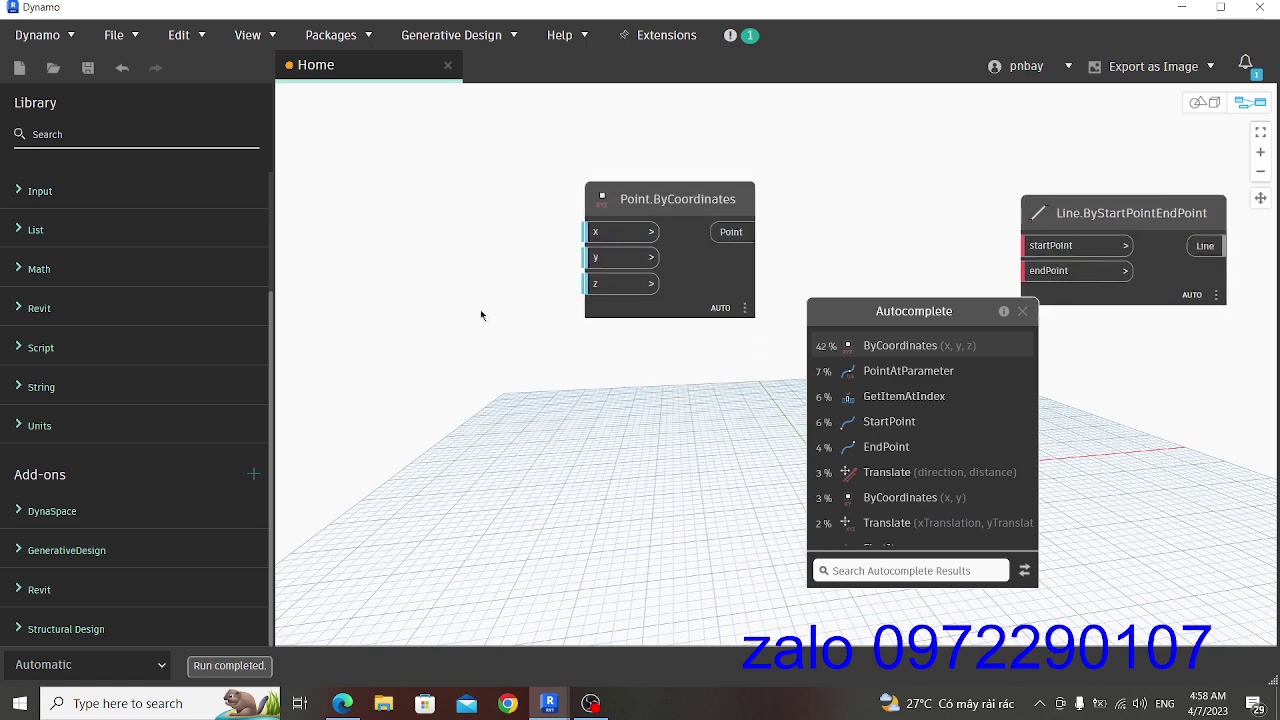
# Step: Add a three-input List Create node from the 'li' search and show Autocomplete for its item0
pyautogui.rightClick(478, 343)
pyautogui.write('li')
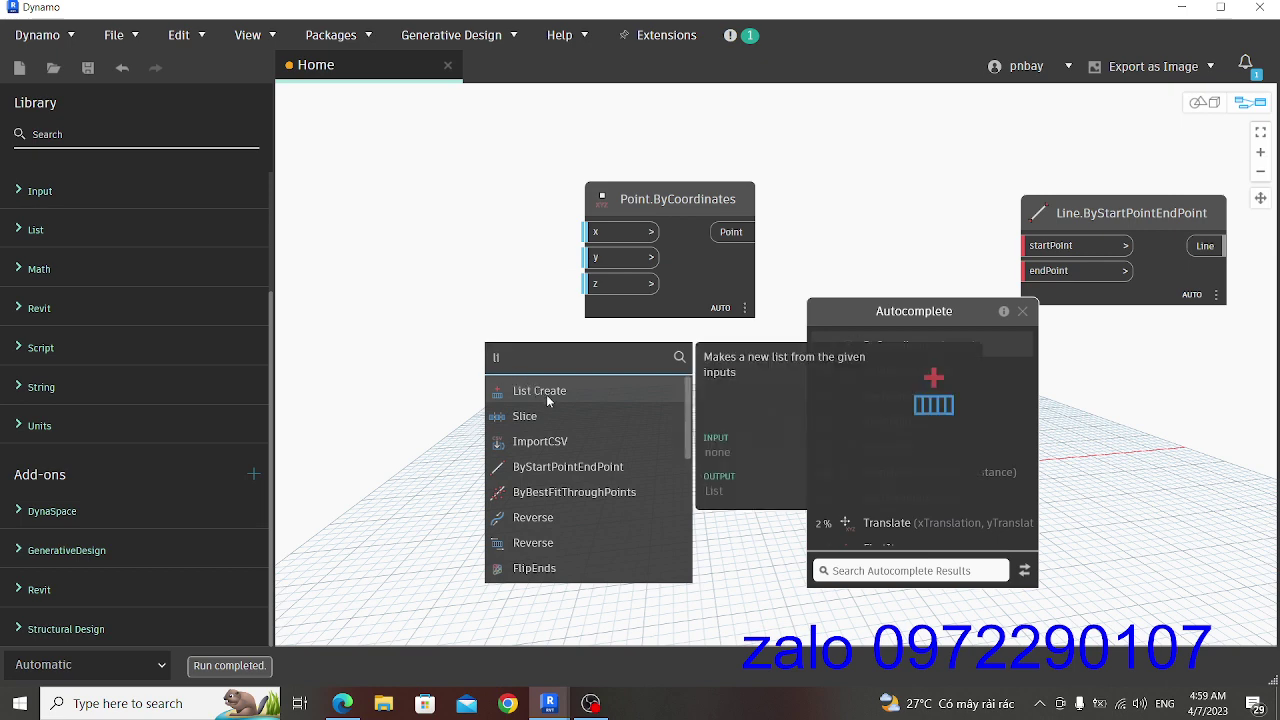
pyautogui.click(546, 392)
pyautogui.click(602, 451)
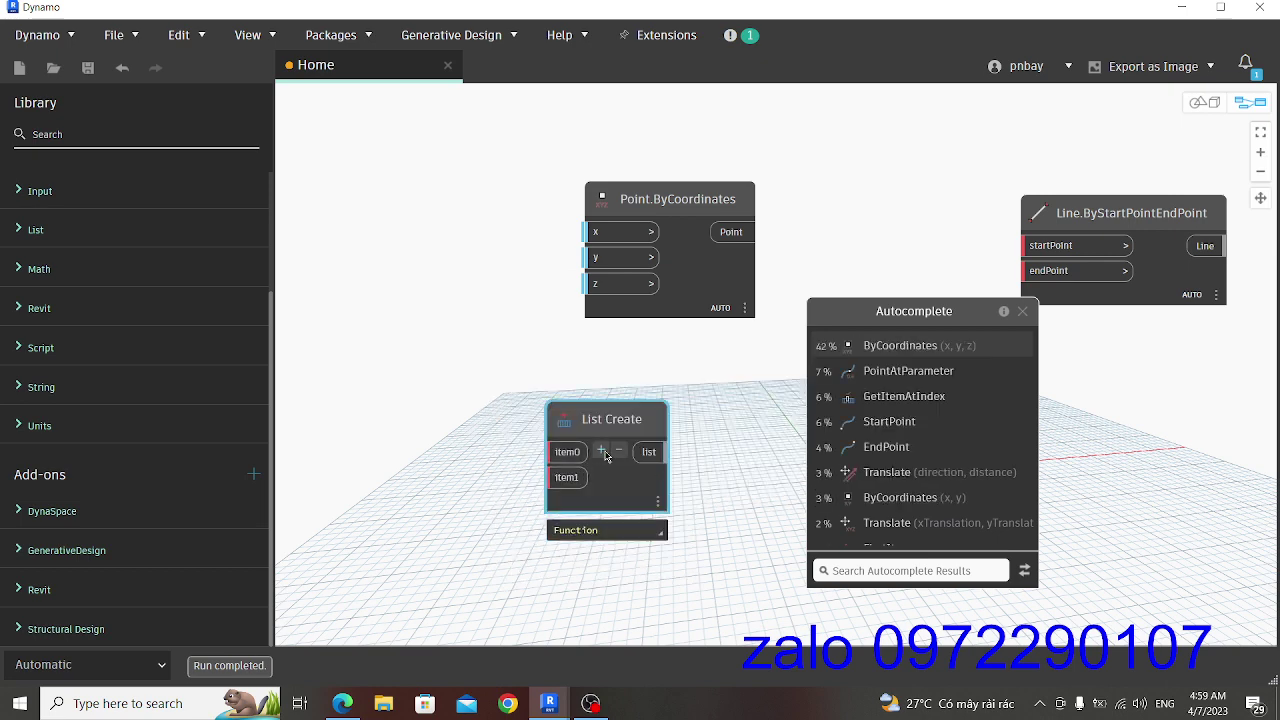
pyautogui.click(605, 455)
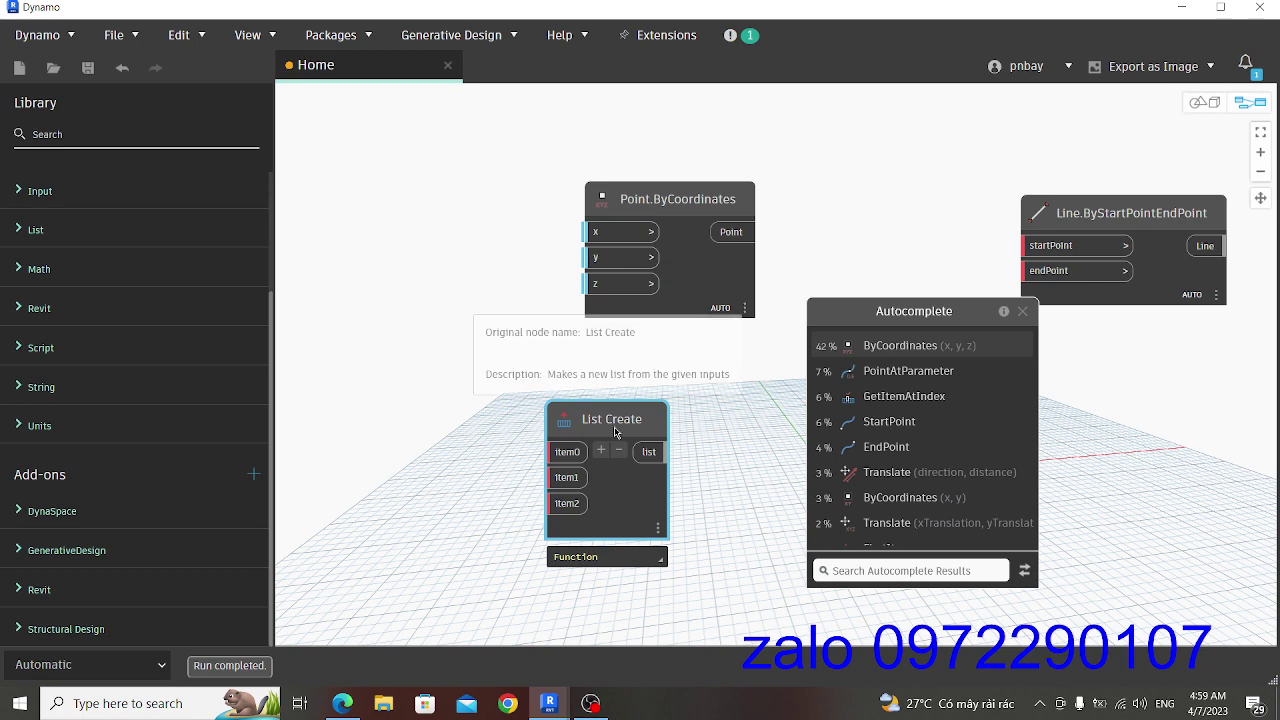
pyautogui.moveTo(625, 423); pyautogui.dragTo(650, 383)
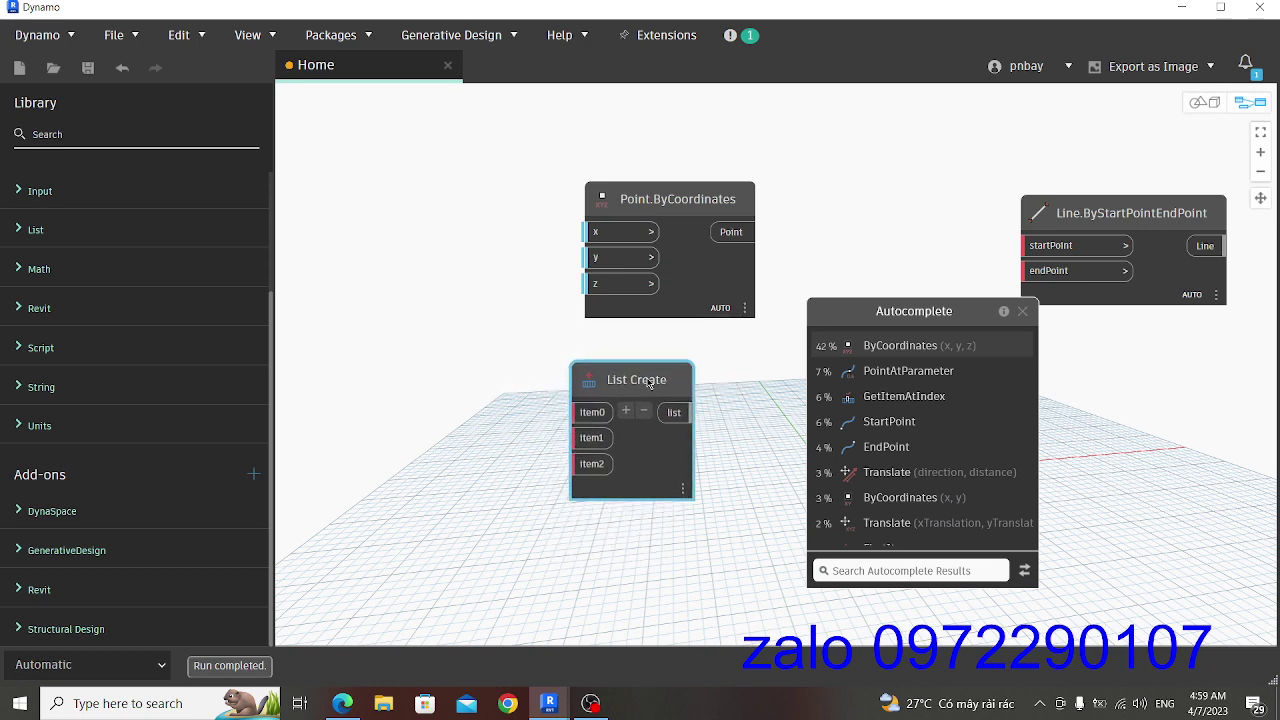
pyautogui.doubleClick(575, 413)
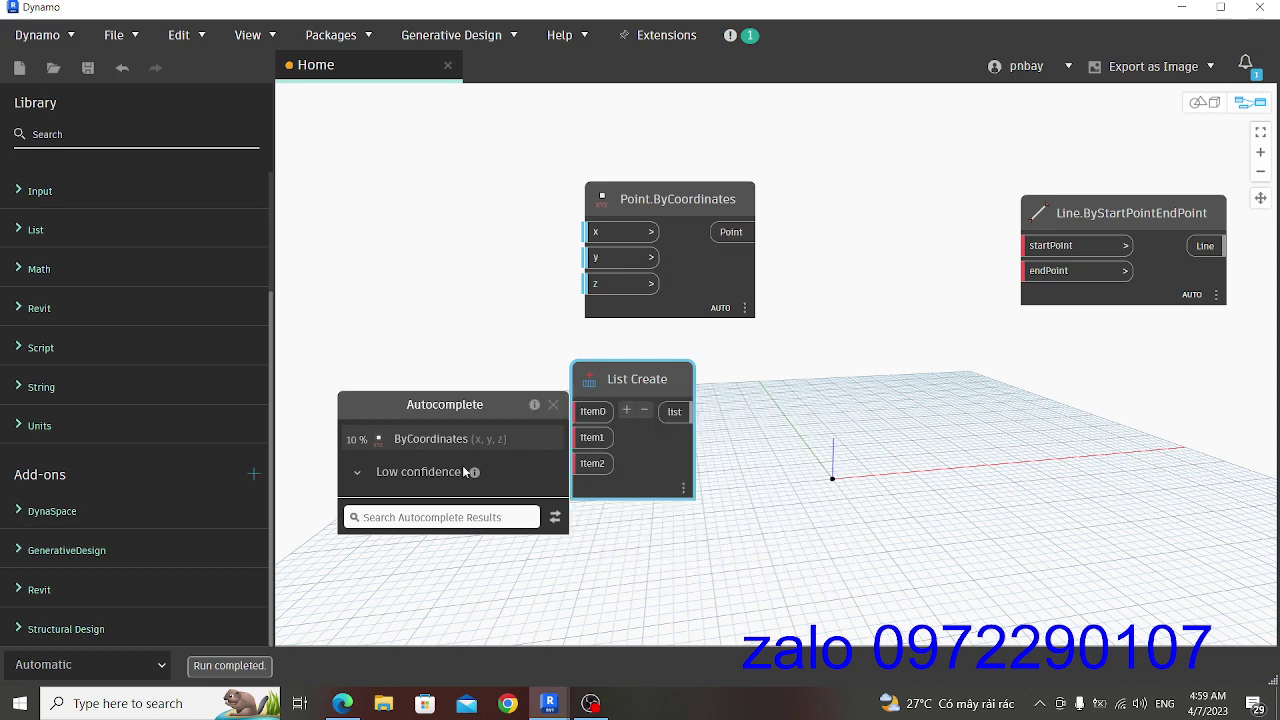
# Step: Expand the low-confidence suggestions, then open Point.ByCoordinates' help in the Documentation Browser
pyautogui.click(357, 475)
pyautogui.click(357, 475)
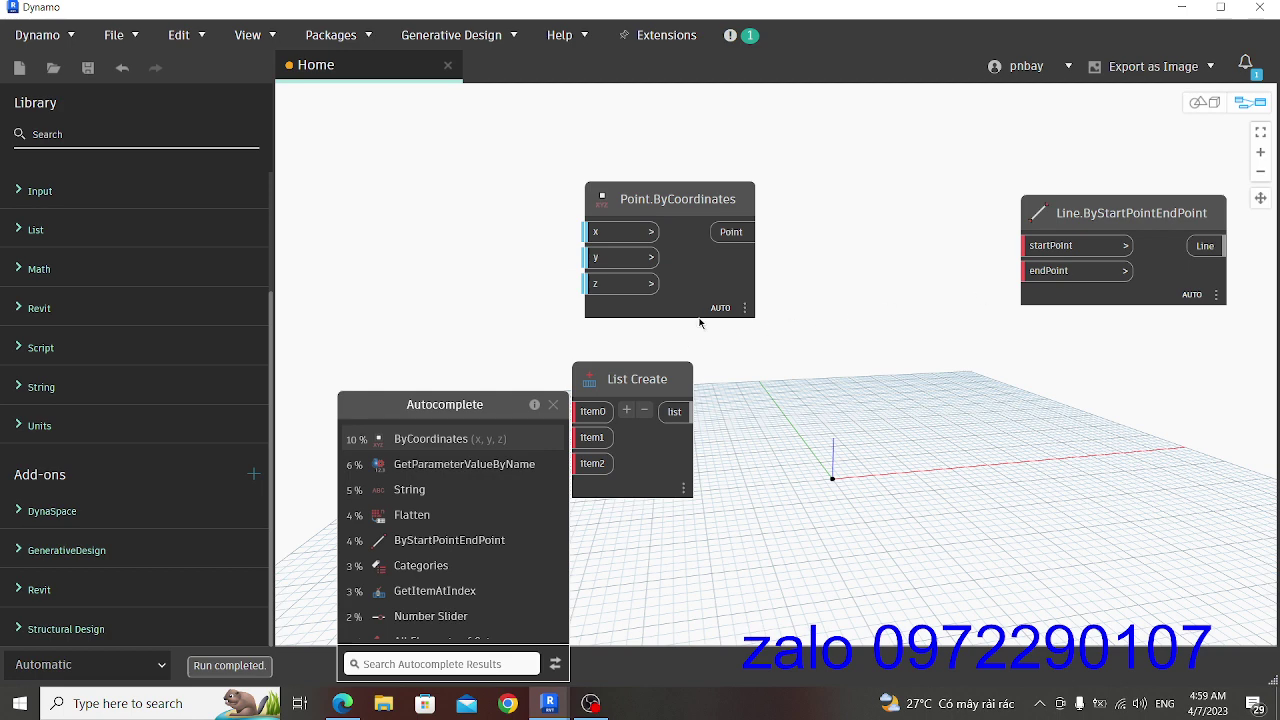
pyautogui.click(728, 280)
pyautogui.rightClick(728, 280)
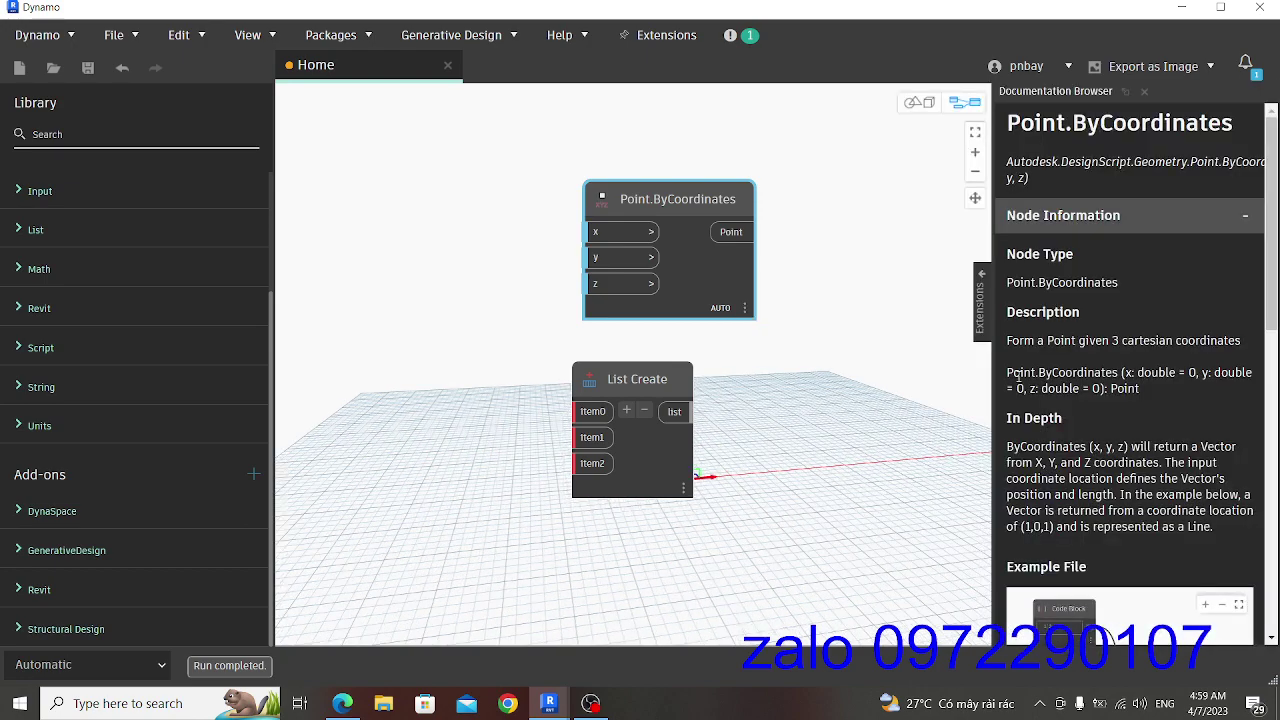
# Step: Widen the Documentation Browser and look over Point.ByCoordinates' example graph
pyautogui.moveTo(994, 250); pyautogui.dragTo(790, 243)
pyautogui.scroll(-3, 950, 333)
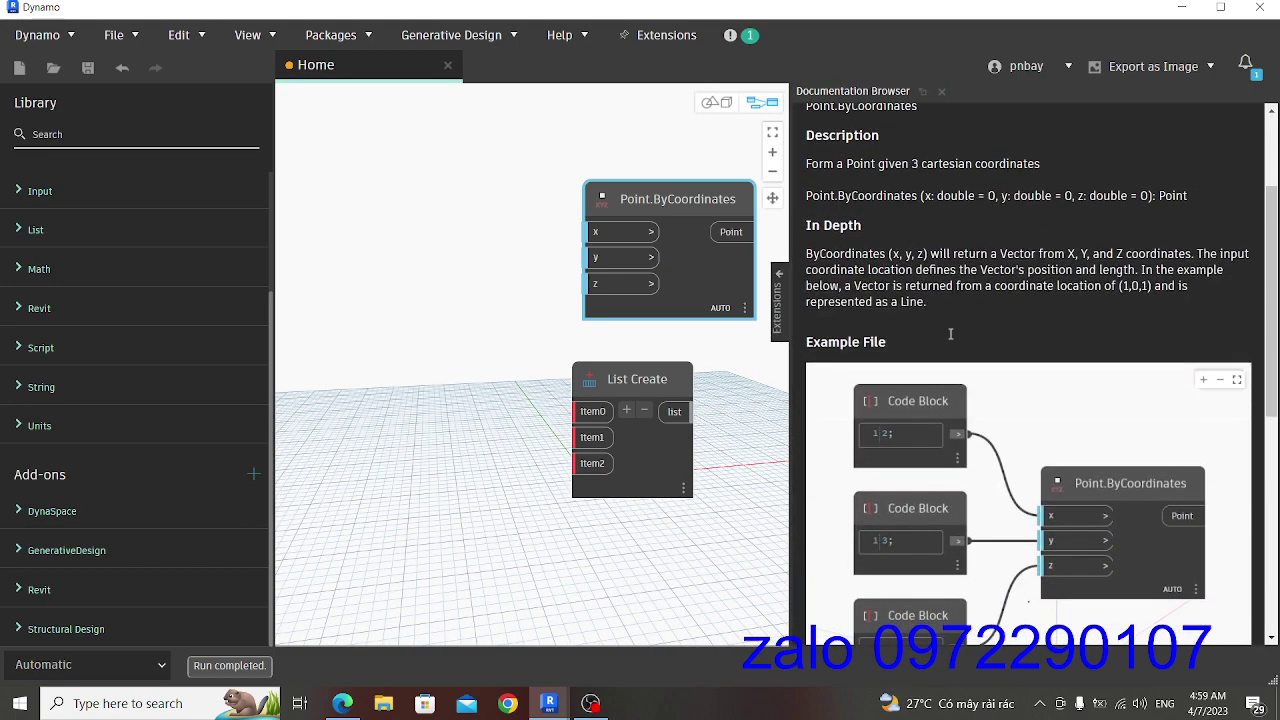
pyautogui.scroll(-3, 948, 328)
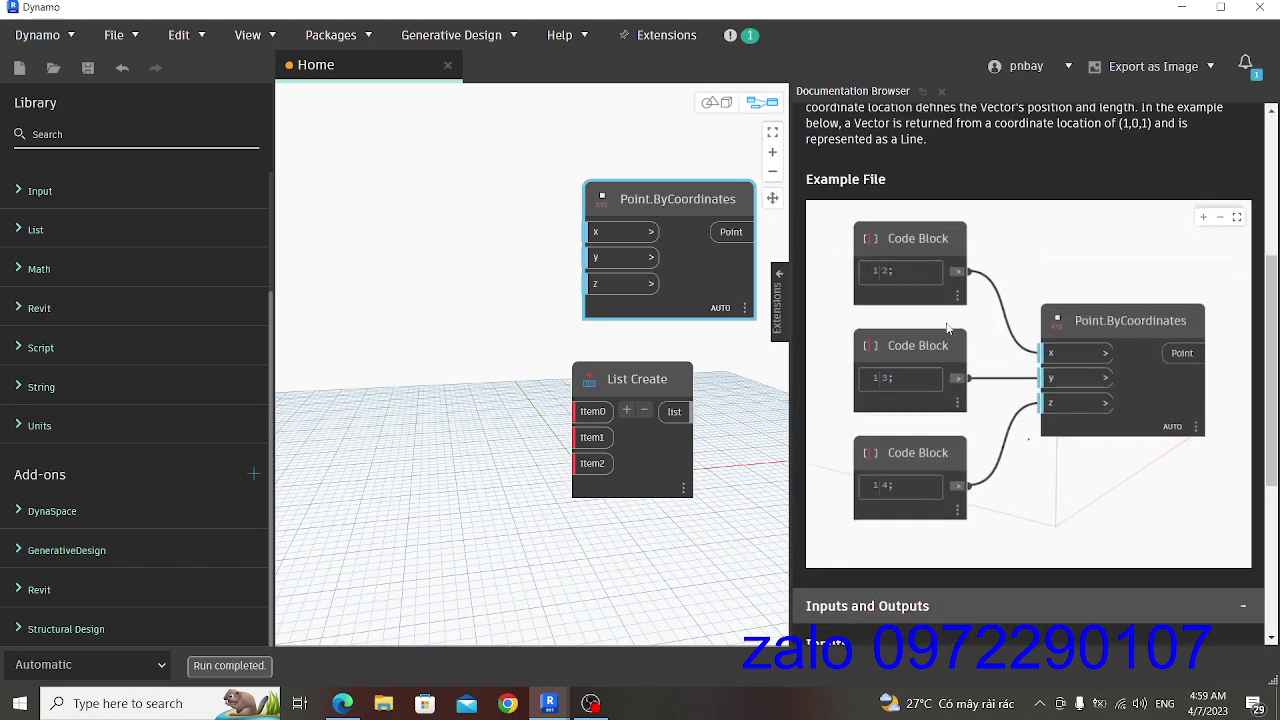
pyautogui.scroll(1, 1028, 377)
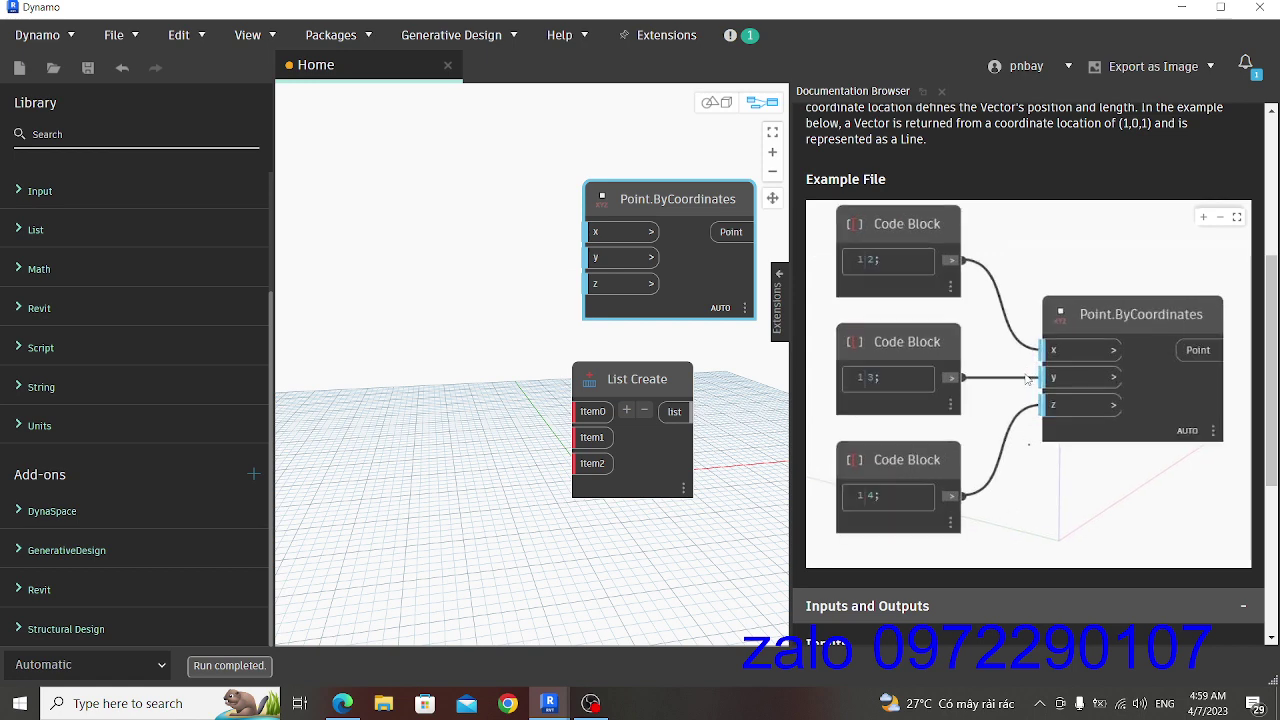
pyautogui.scroll(2, 1010, 374)
pyautogui.scroll(1, 1000, 373)
# Step: Read through Point.ByCoordinates' Inputs and Outputs, then return to the top of the page
pyautogui.scroll(-1, 1000, 373)
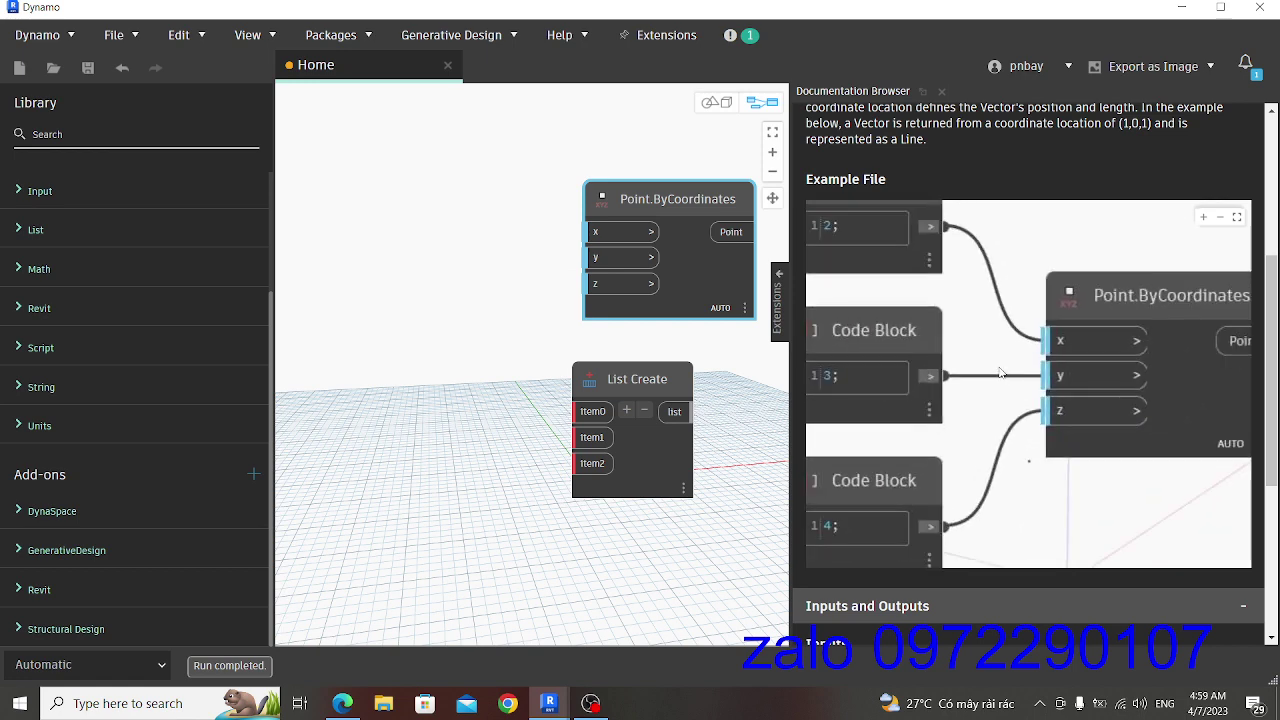
pyautogui.scroll(-2, 1000, 373)
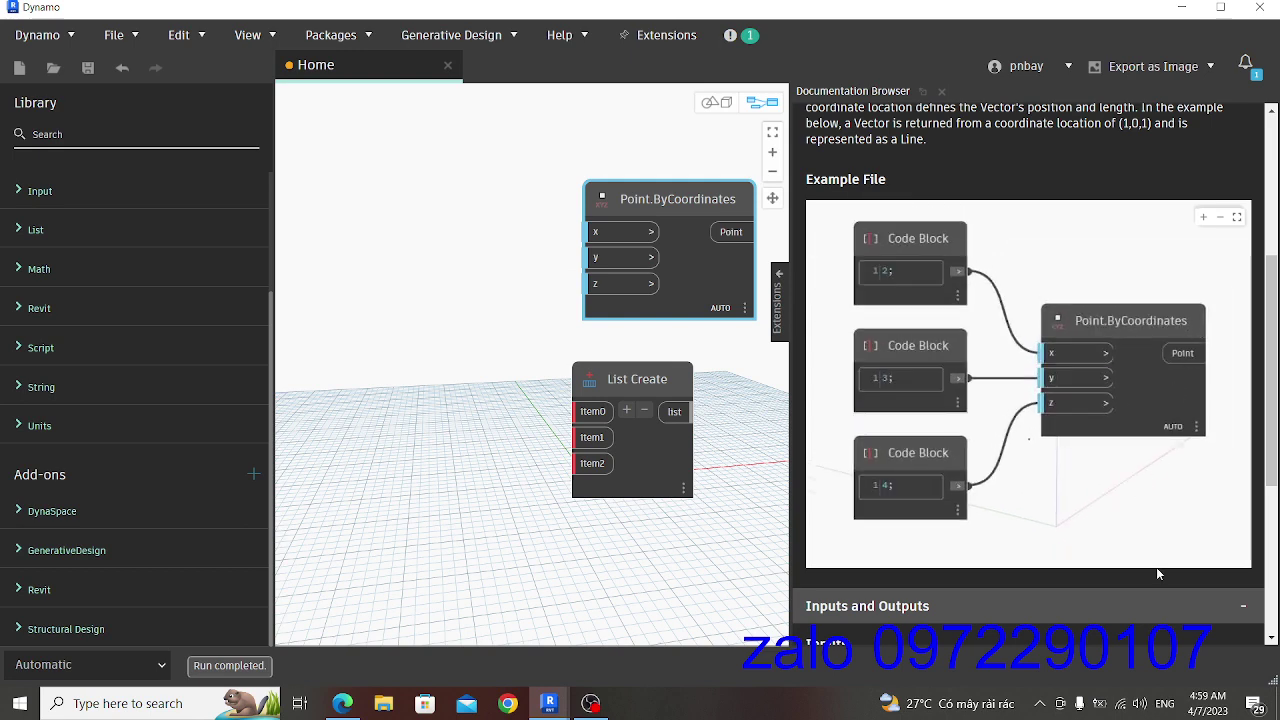
pyautogui.scroll(-1, 1156, 567)
pyautogui.scroll(-3, 1140, 540)
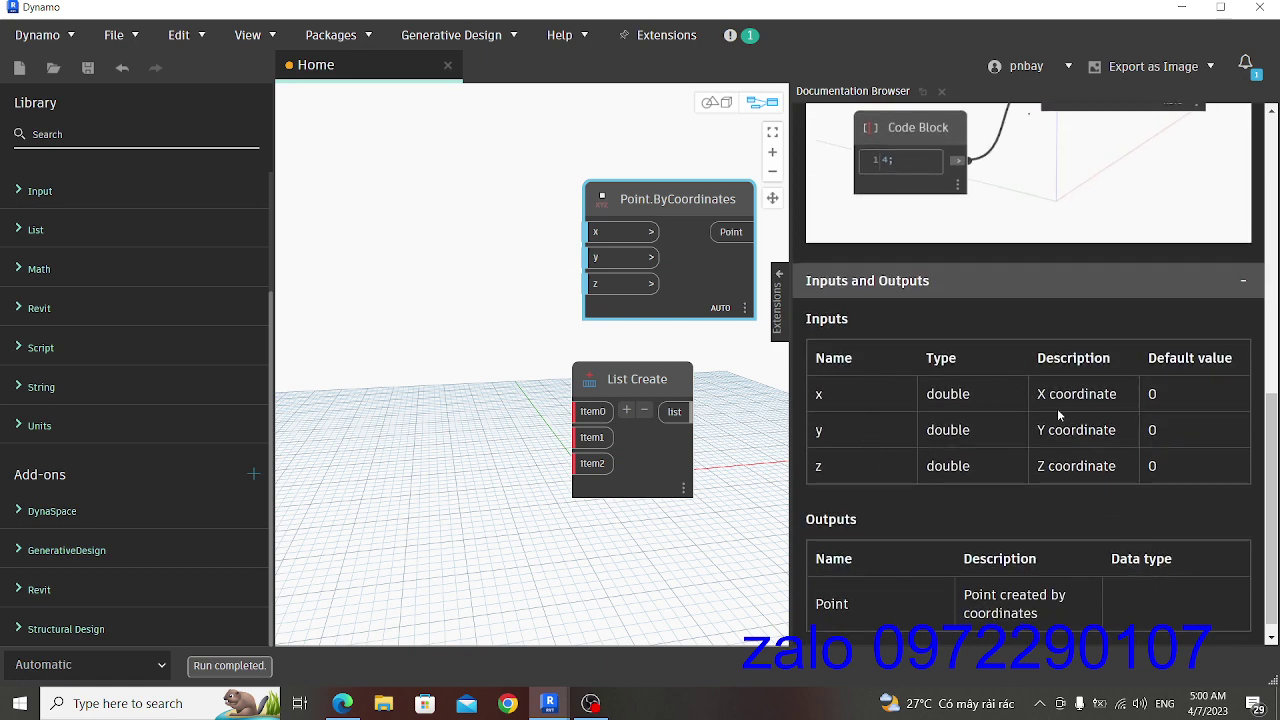
pyautogui.scroll(-1, 1014, 460)
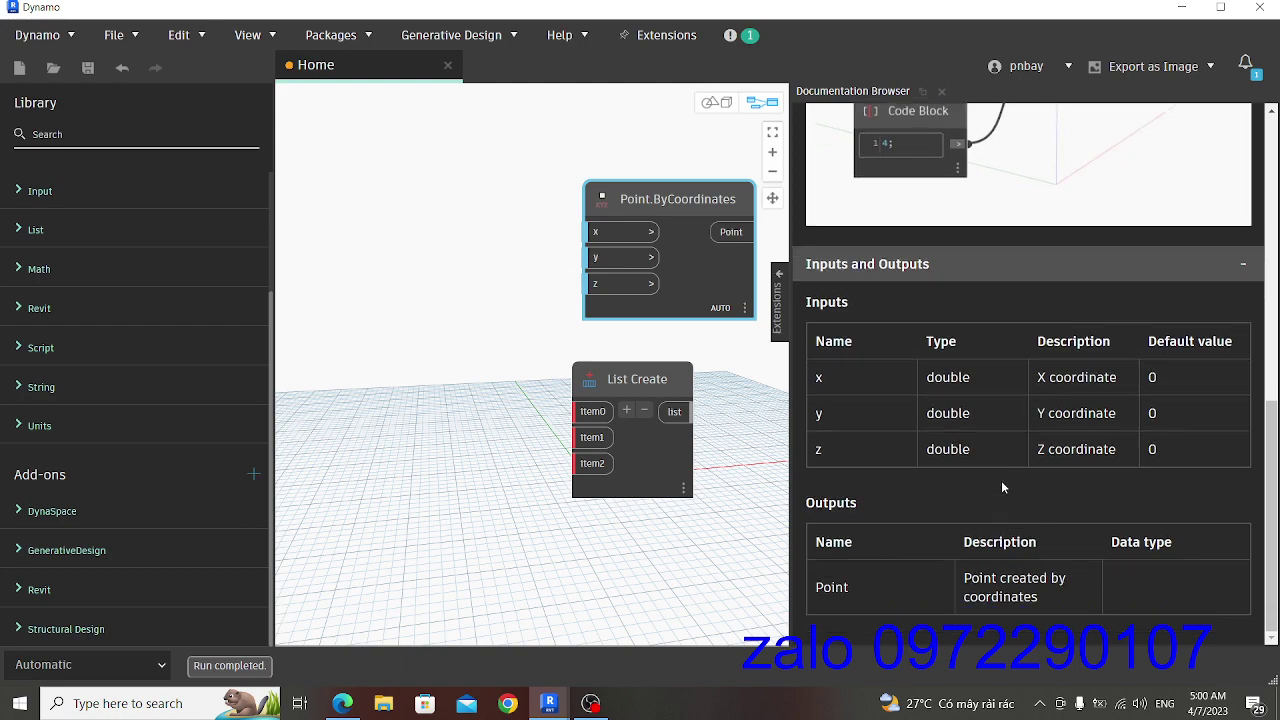
pyautogui.scroll(8, 1003, 411)
pyautogui.scroll(2, 1003, 411)
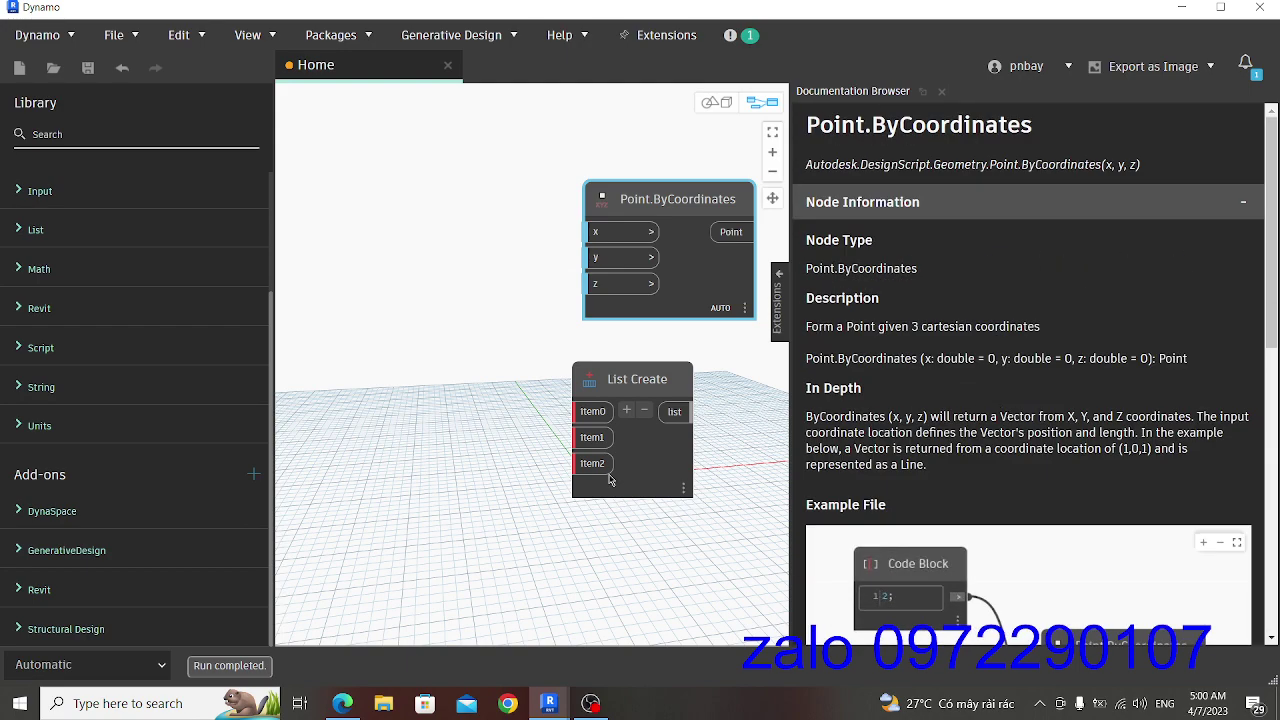
# Step: Open List Create's help page and scroll through its description and example graph
pyautogui.rightClick(650, 456)
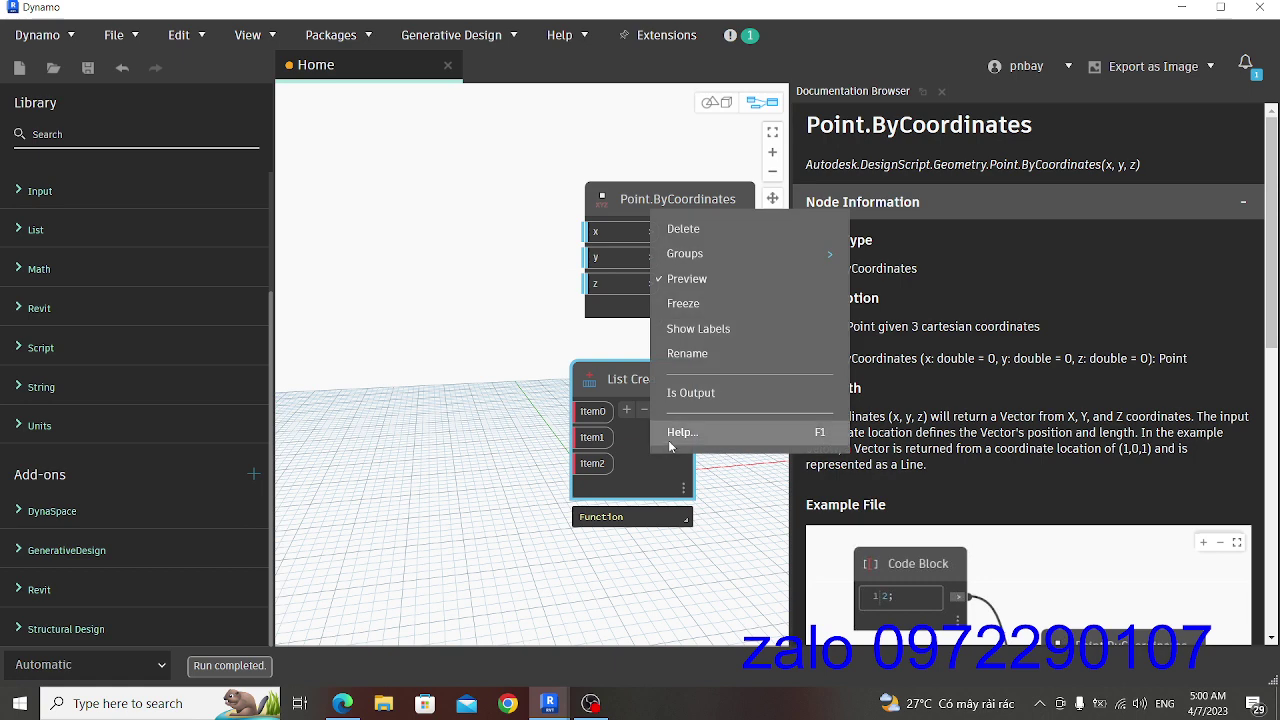
pyautogui.click(680, 432)
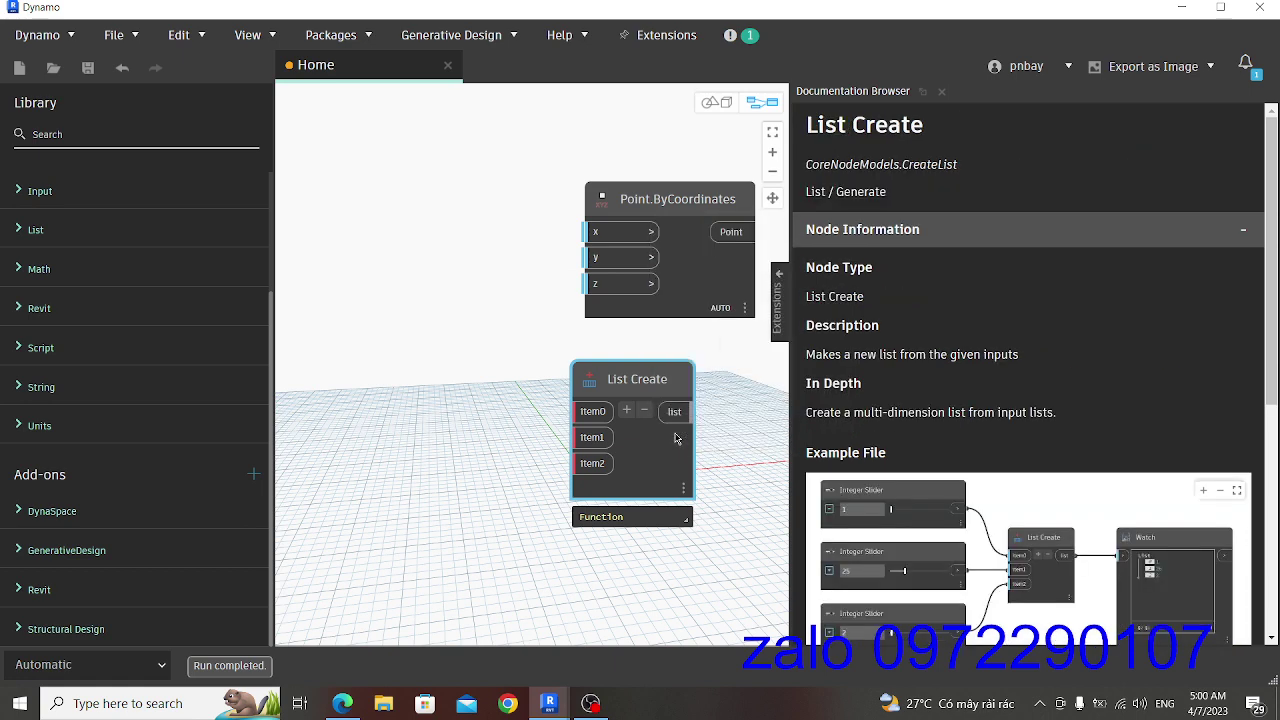
pyautogui.scroll(-3, 1078, 331)
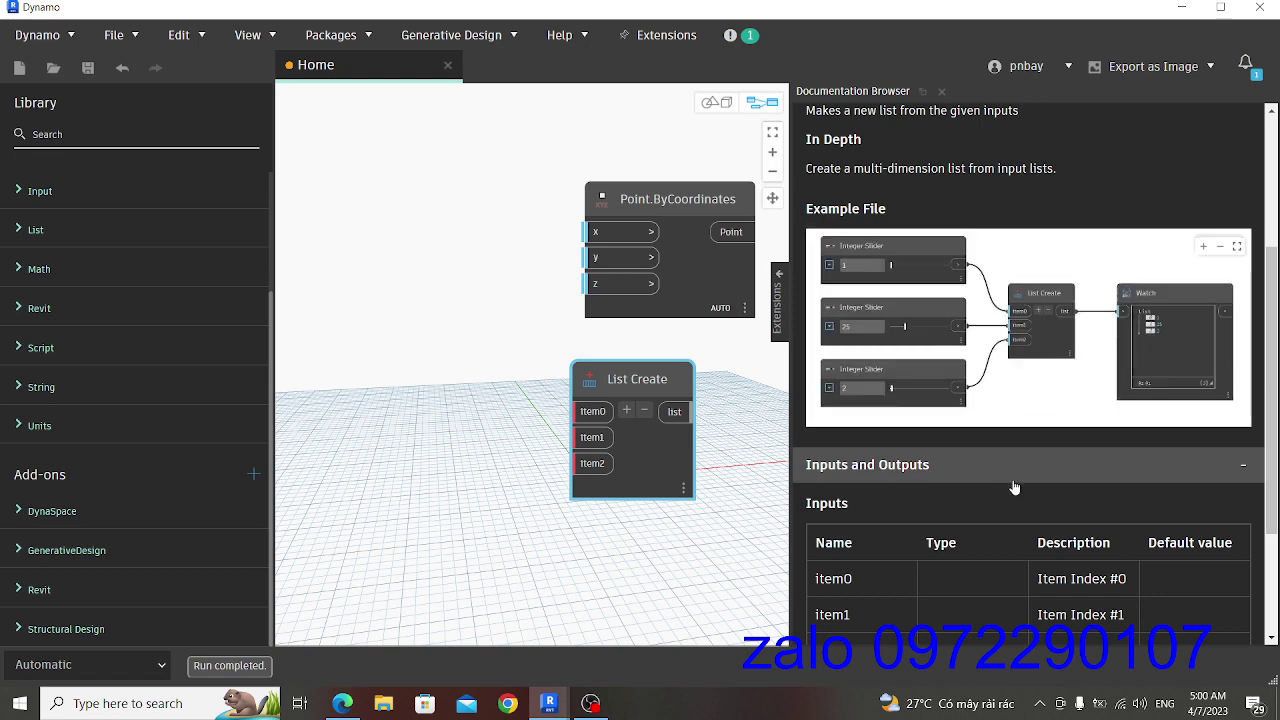
pyautogui.scroll(-3, 1007, 486)
pyautogui.scroll(3, 1007, 486)
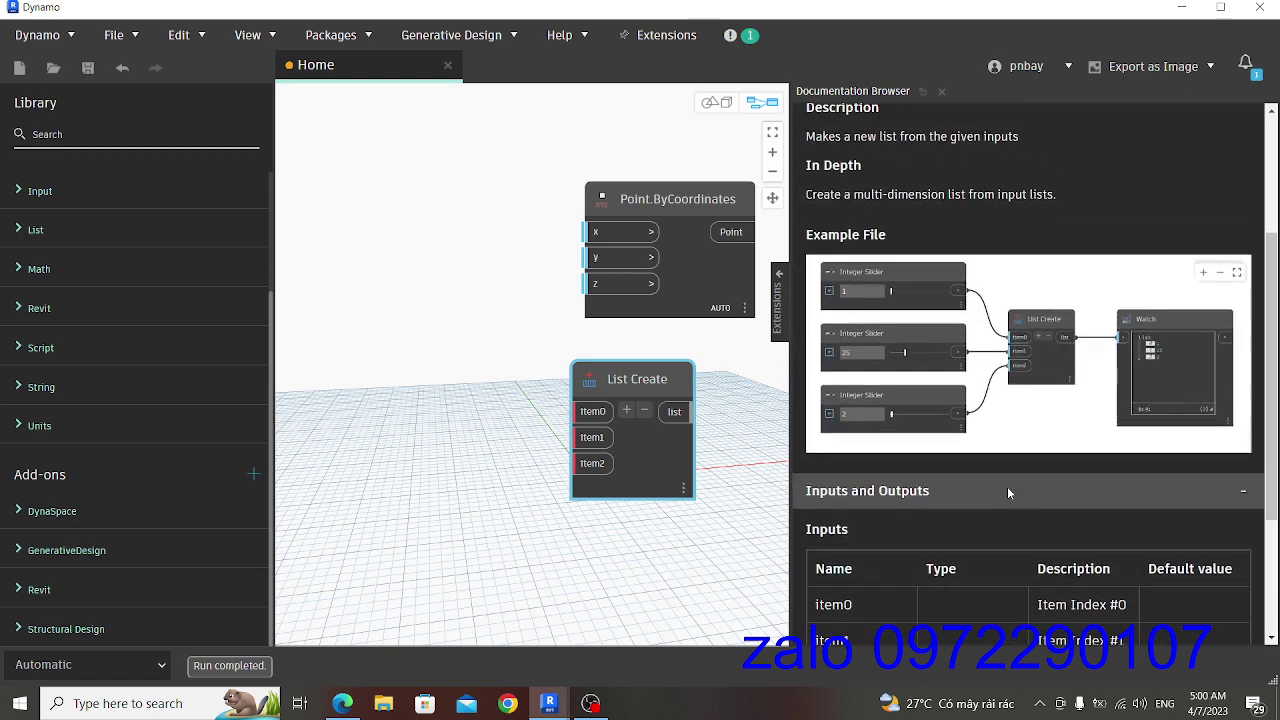
pyautogui.scroll(3, 1007, 486)
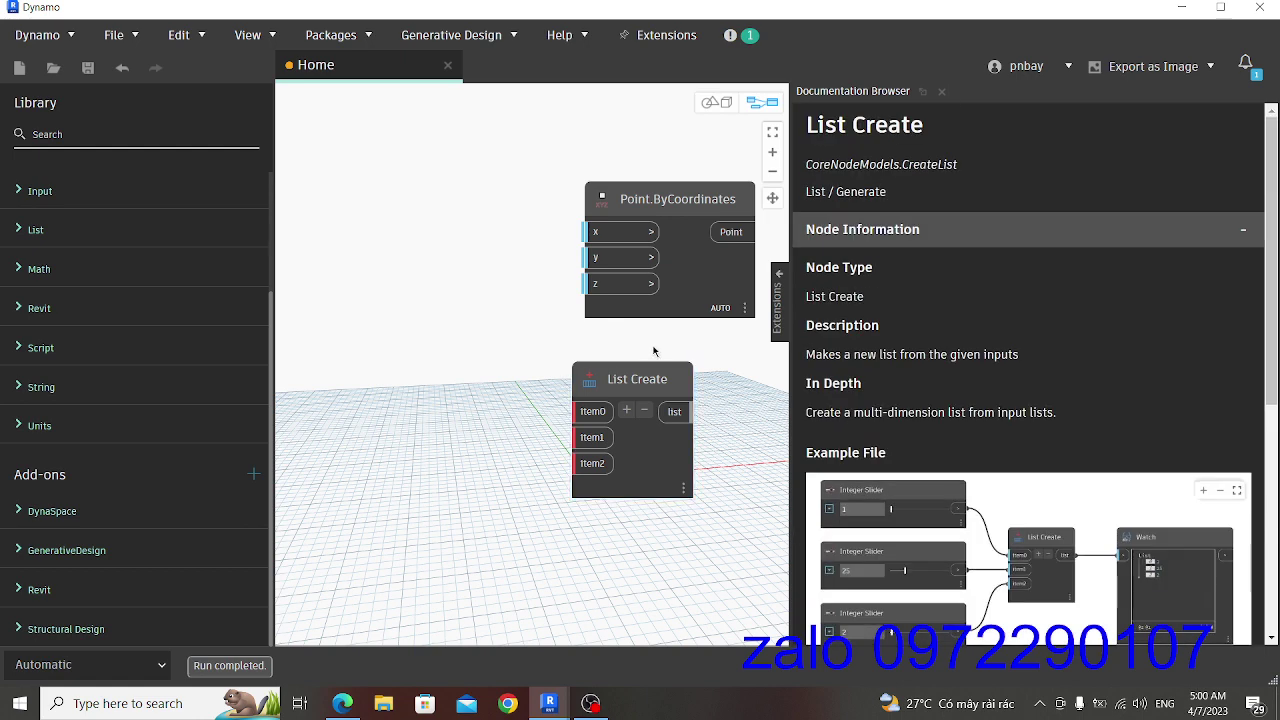
# Step: Pan the canvas and place Line.ByStartPointEndPoint beside Point.ByCoordinates
pyautogui.moveTo(726, 350)
pyautogui.mouseDown(button='middle')
pyautogui.moveTo(449, 337)
pyautogui.moveTo(532, 357)
pyautogui.moveTo(408, 360)
pyautogui.mouseUp(button='middle')
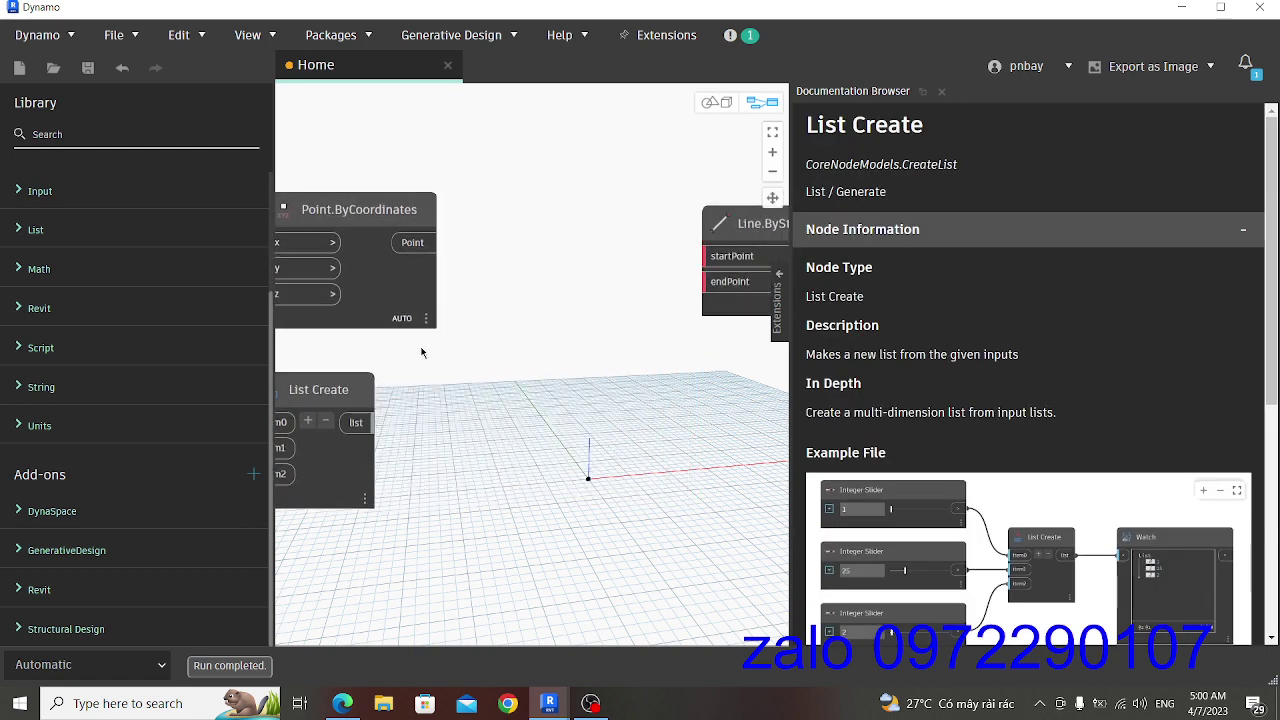
pyautogui.moveTo(728, 220); pyautogui.dragTo(531, 220)
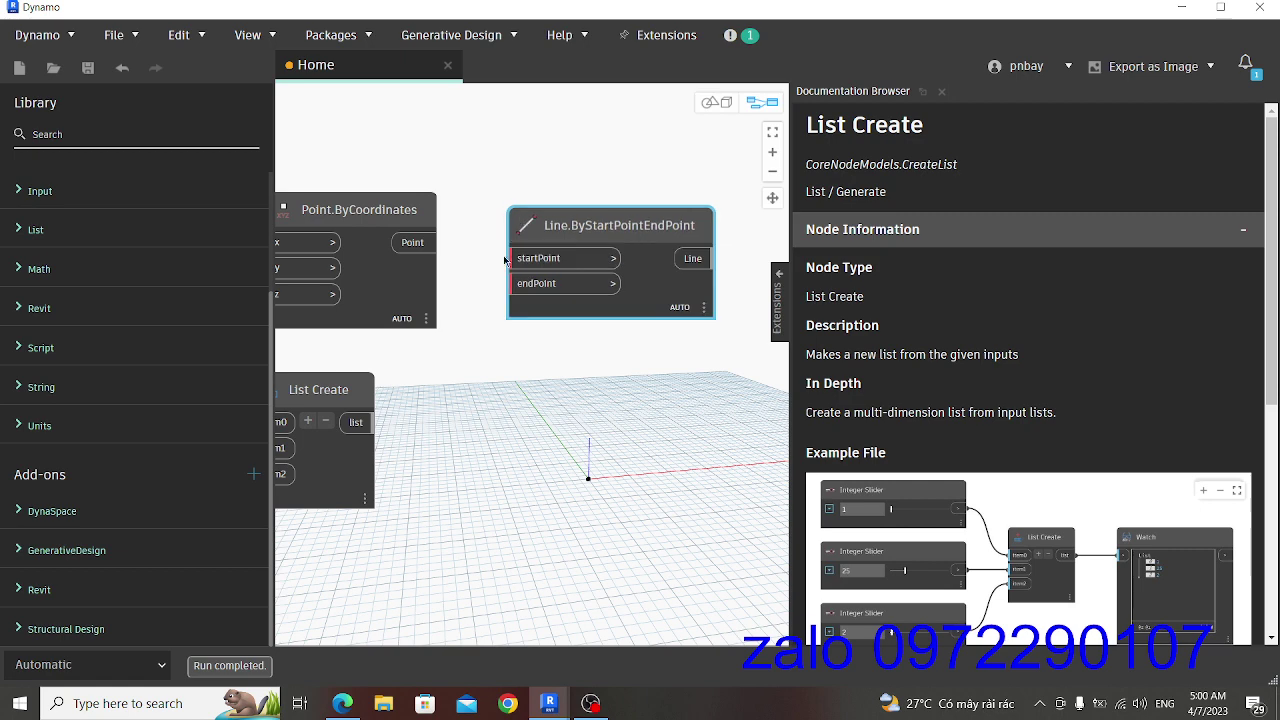
pyautogui.moveTo(631, 242); pyautogui.dragTo(663, 191, button='middle')
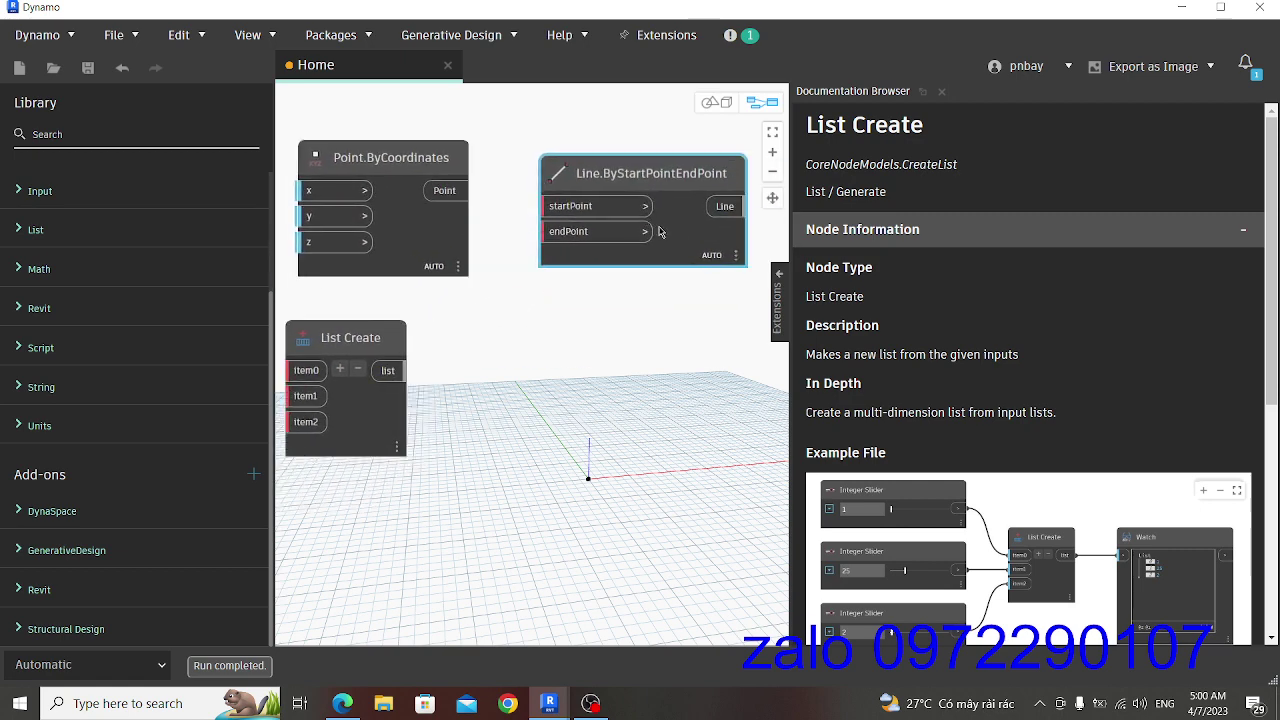
# Step: Open Line.ByStartPointEndPoint's help page and scroll through its example graph
pyautogui.rightClick(683, 232)
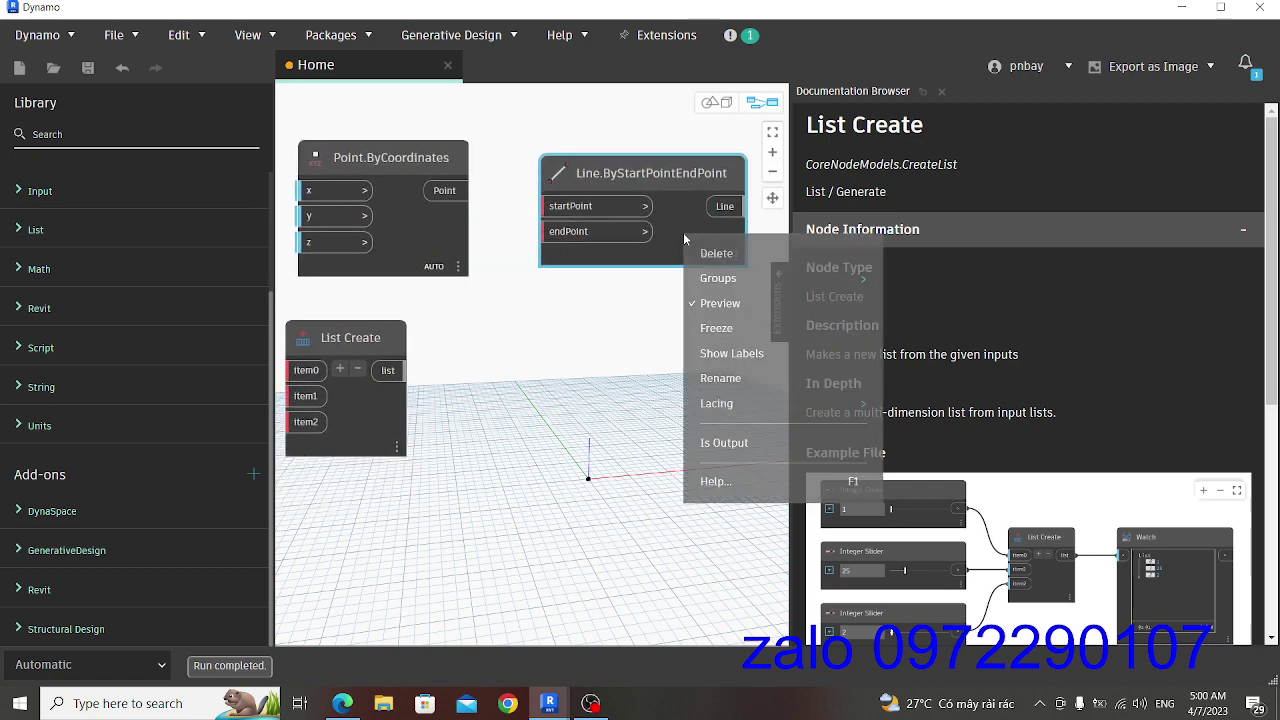
pyautogui.click(748, 473)
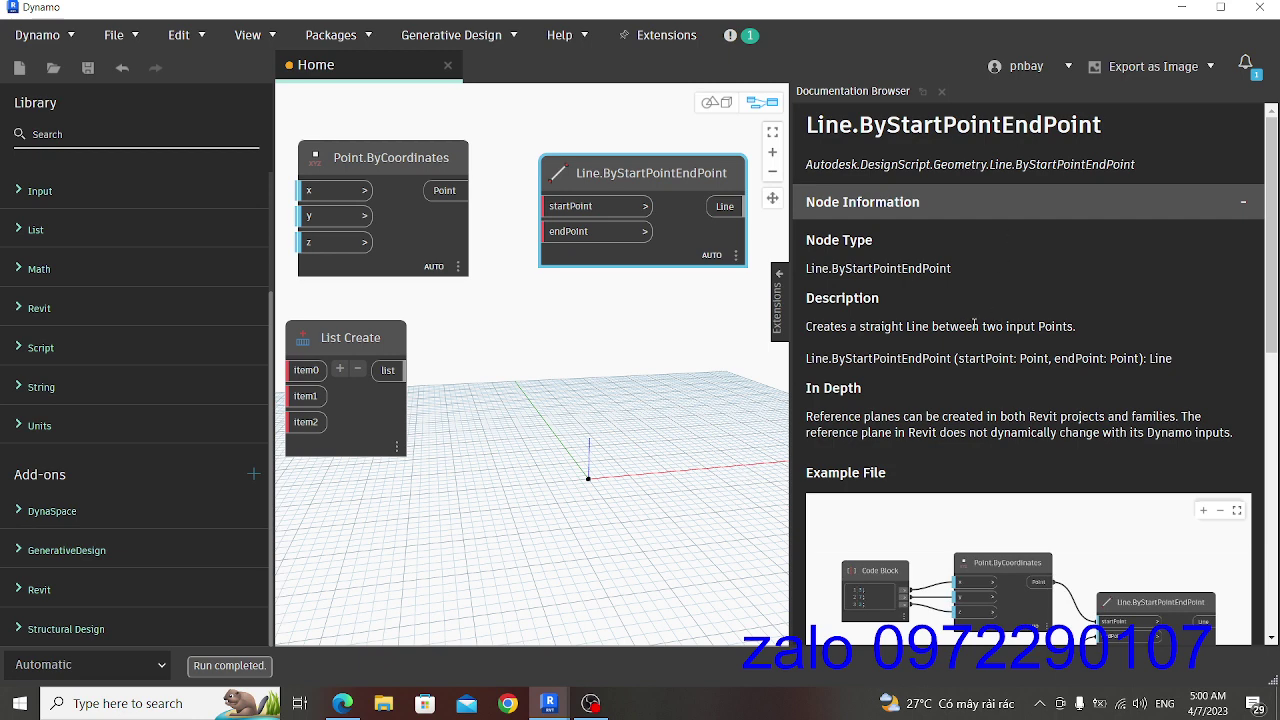
pyautogui.scroll(-5, 974, 325)
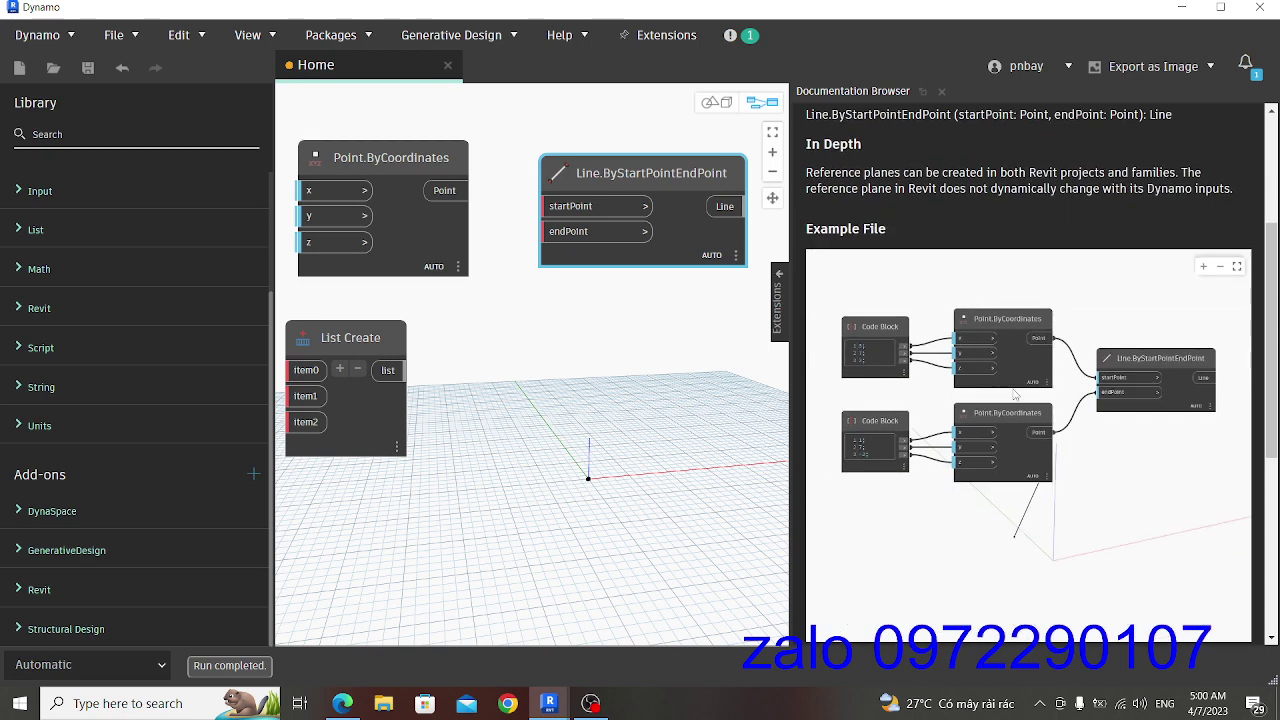
pyautogui.scroll(3, 1086, 472)
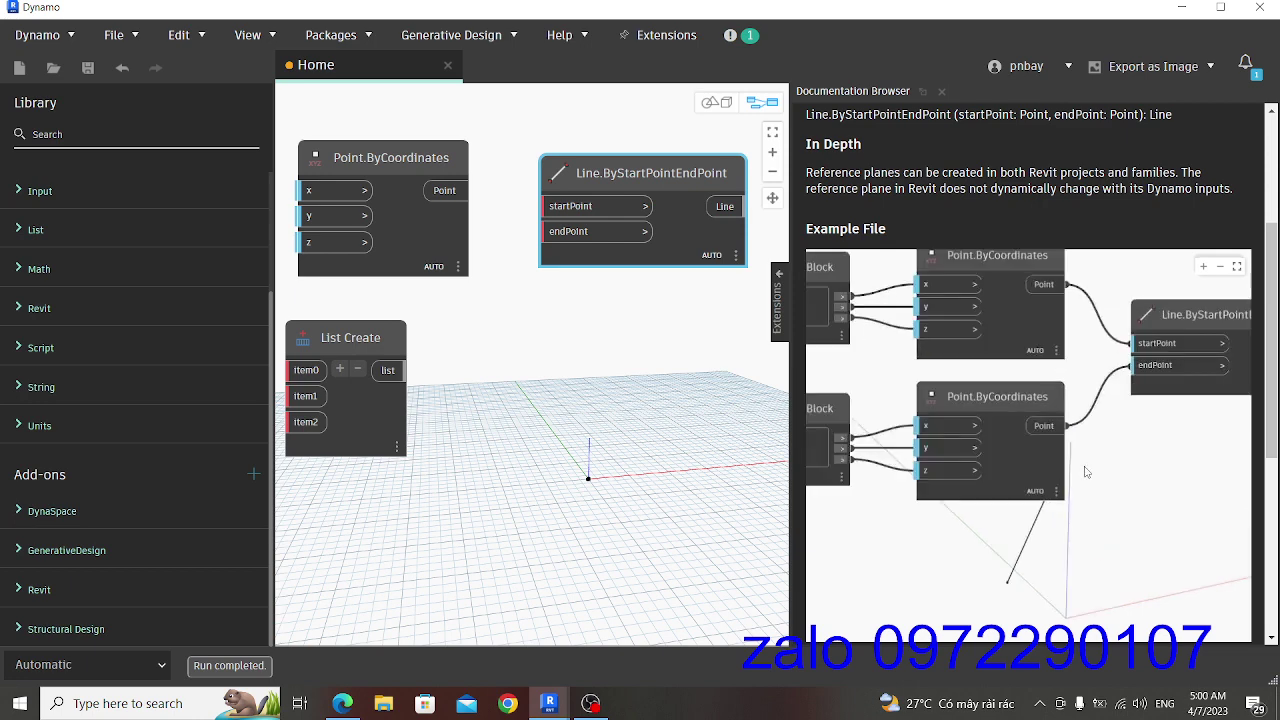
pyautogui.scroll(-2, 1086, 472)
pyautogui.scroll(-3, 1086, 472)
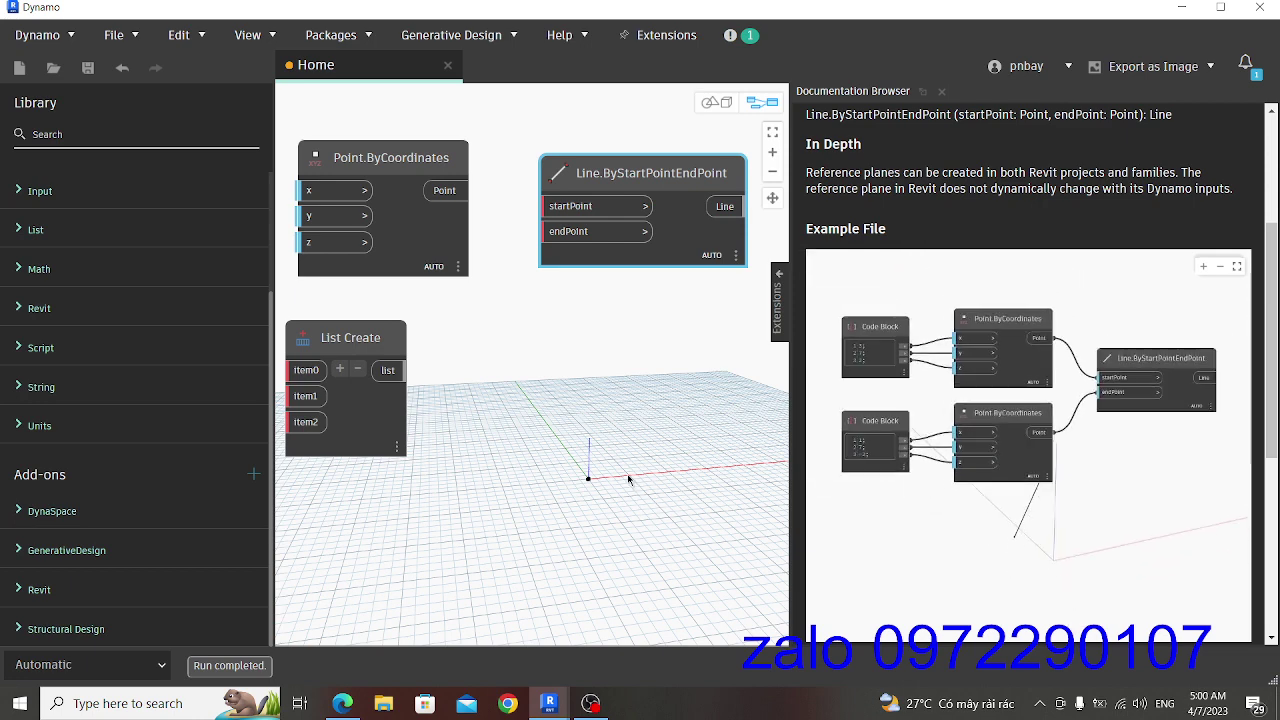
# Step: Pan the canvas and move the List Create node to the right side of the graph
pyautogui.click(563, 403)
pyautogui.moveTo(479, 383); pyautogui.dragTo(597, 402, button='middle')
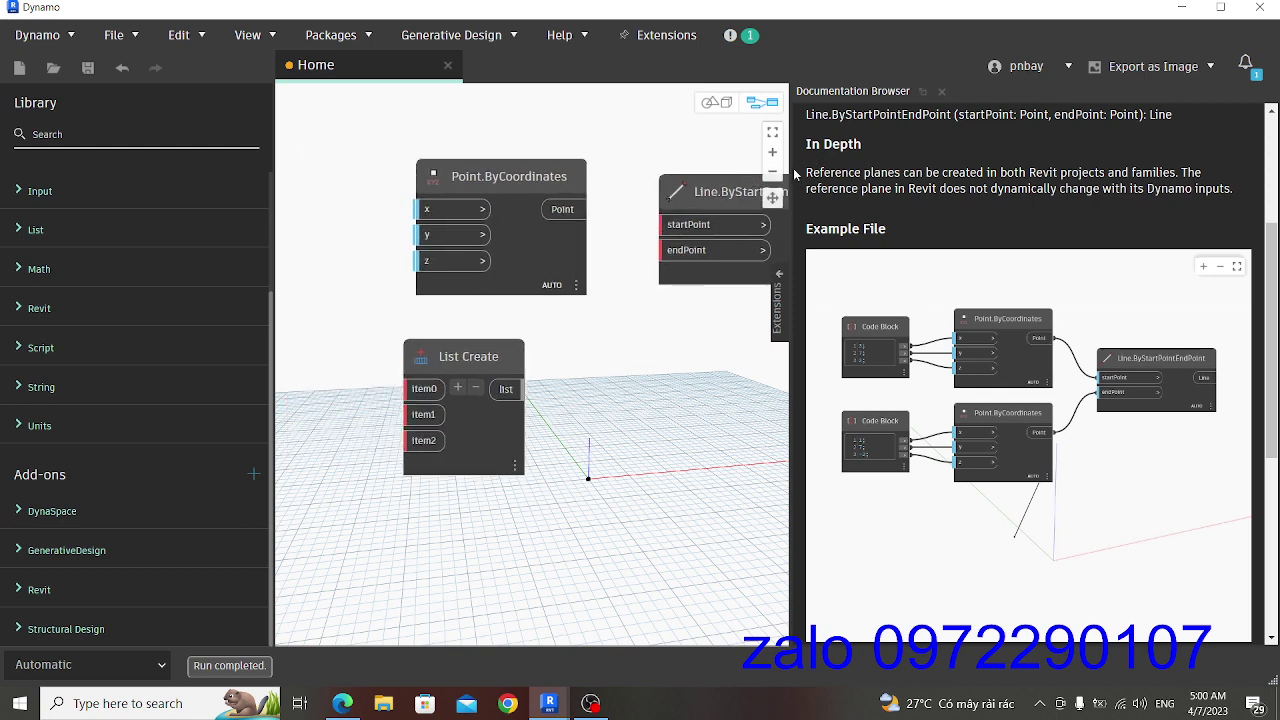
pyautogui.moveTo(615, 349); pyautogui.dragTo(561, 316, button='middle')
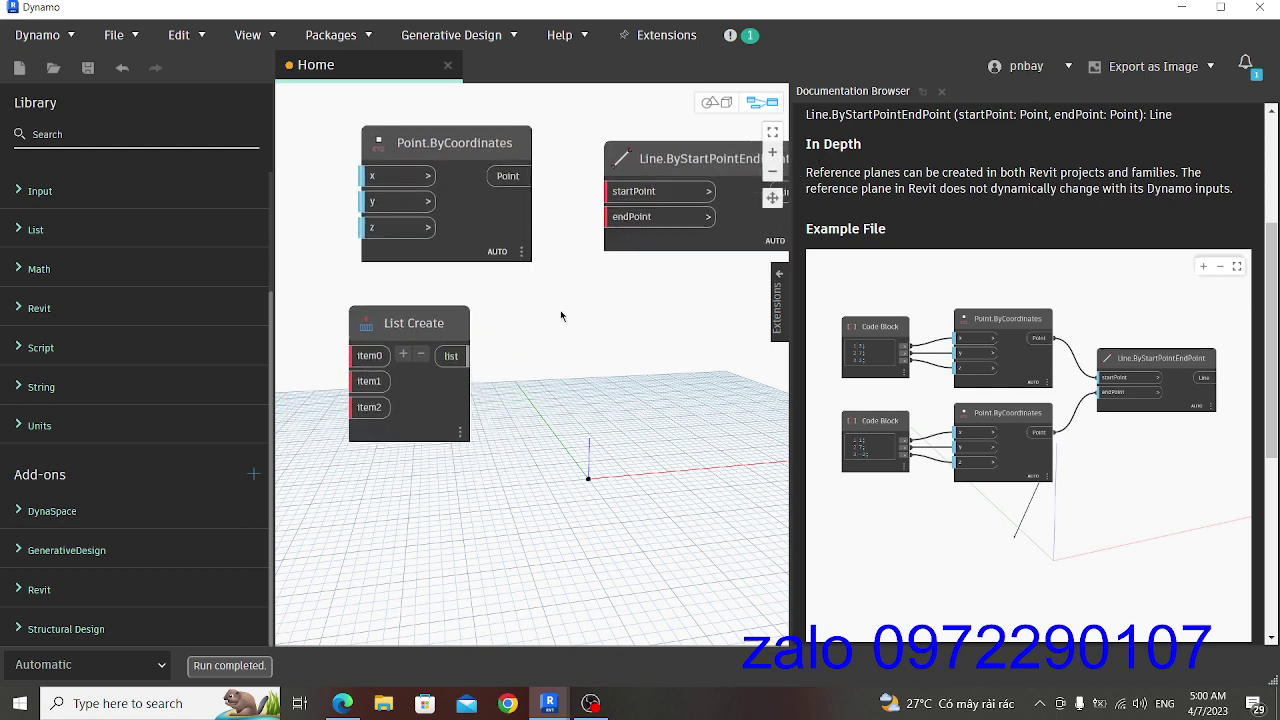
pyautogui.moveTo(458, 323); pyautogui.dragTo(475, 291)
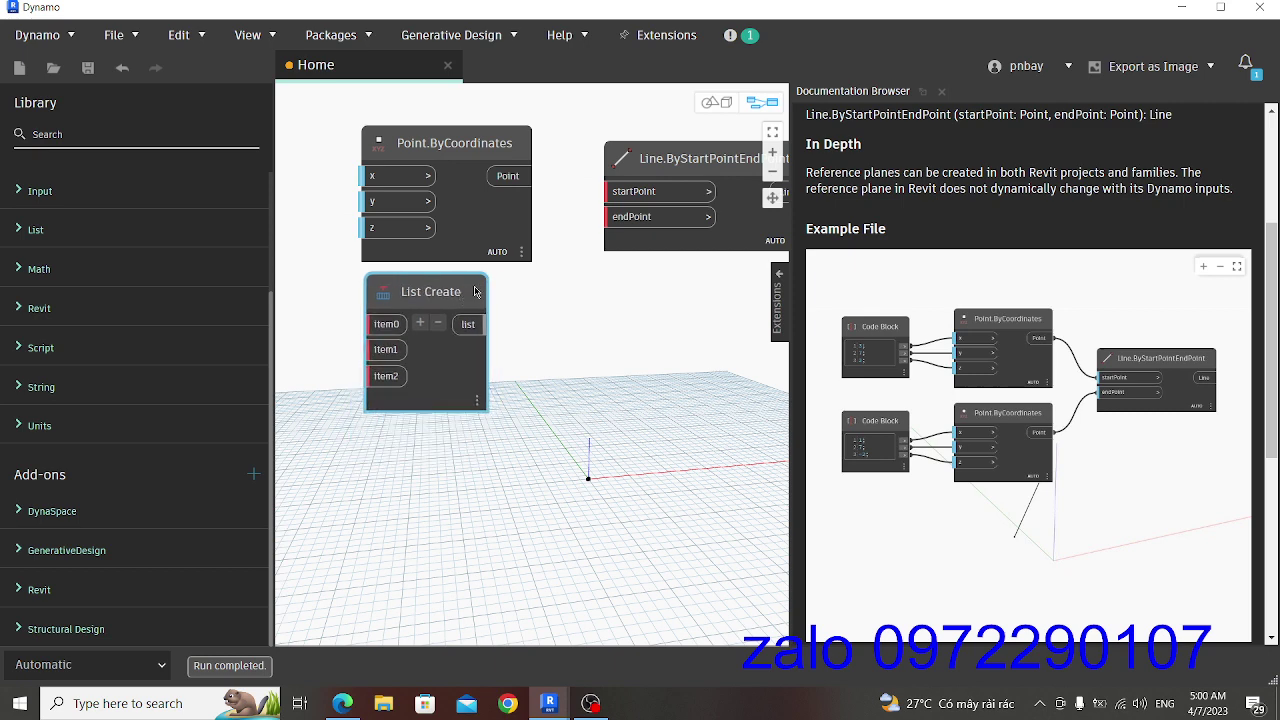
pyautogui.moveTo(430, 292)
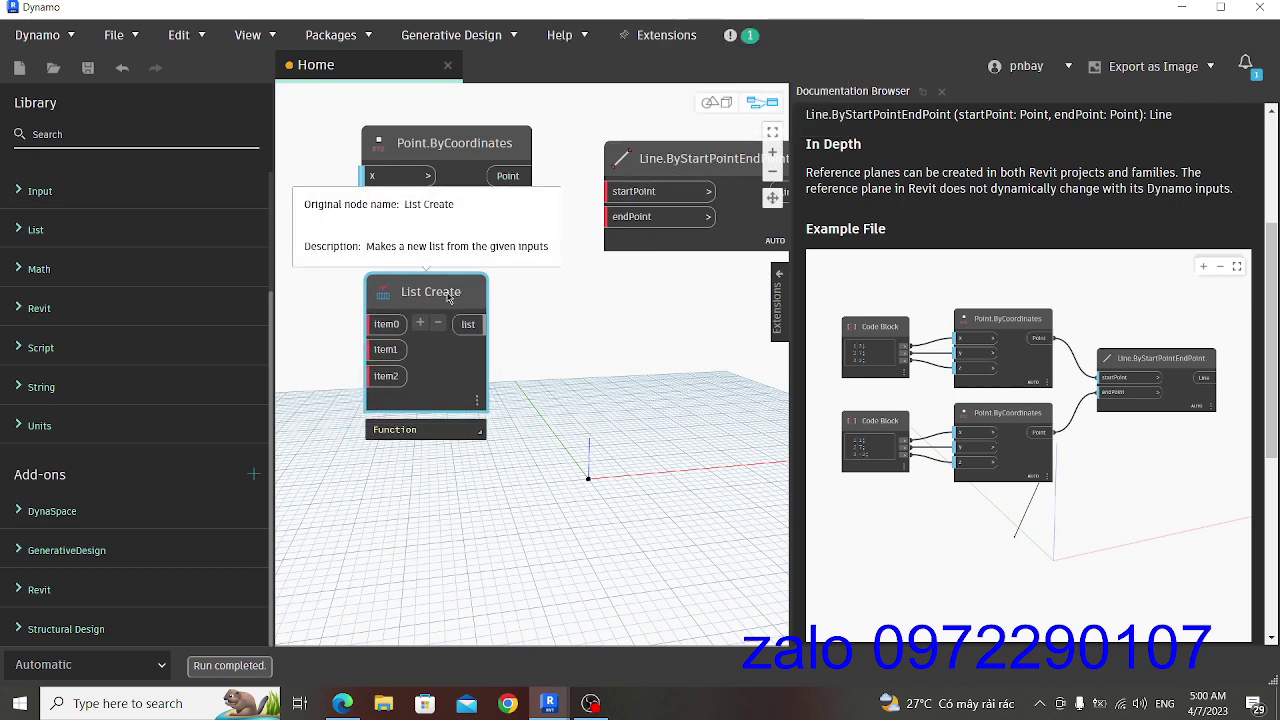
pyautogui.moveTo(449, 297); pyautogui.dragTo(713, 284)
pyautogui.moveTo(530, 345); pyautogui.dragTo(623, 353, button='middle')
# Step: Show Point.ByCoordinates' x-input suggestions, including low confidence, with the node beside the list
pyautogui.doubleClick(454, 186)
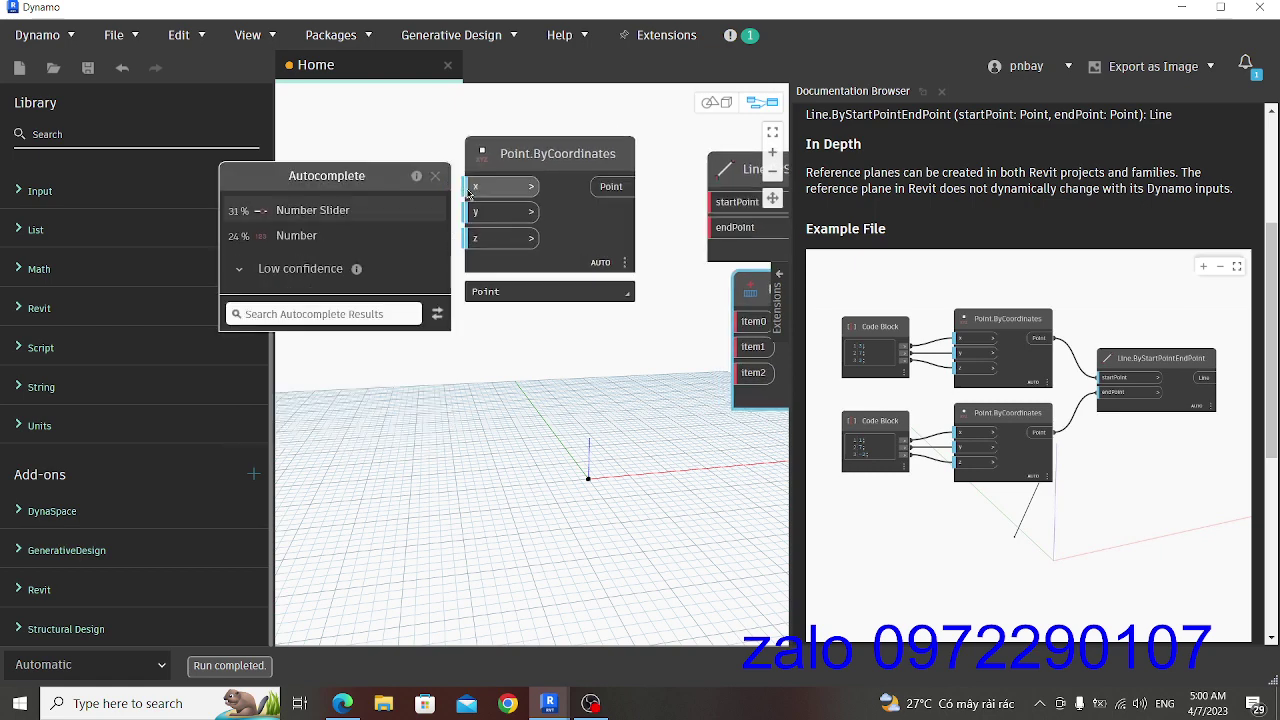
pyautogui.moveTo(454, 186); pyautogui.dragTo(506, 192, button='middle')
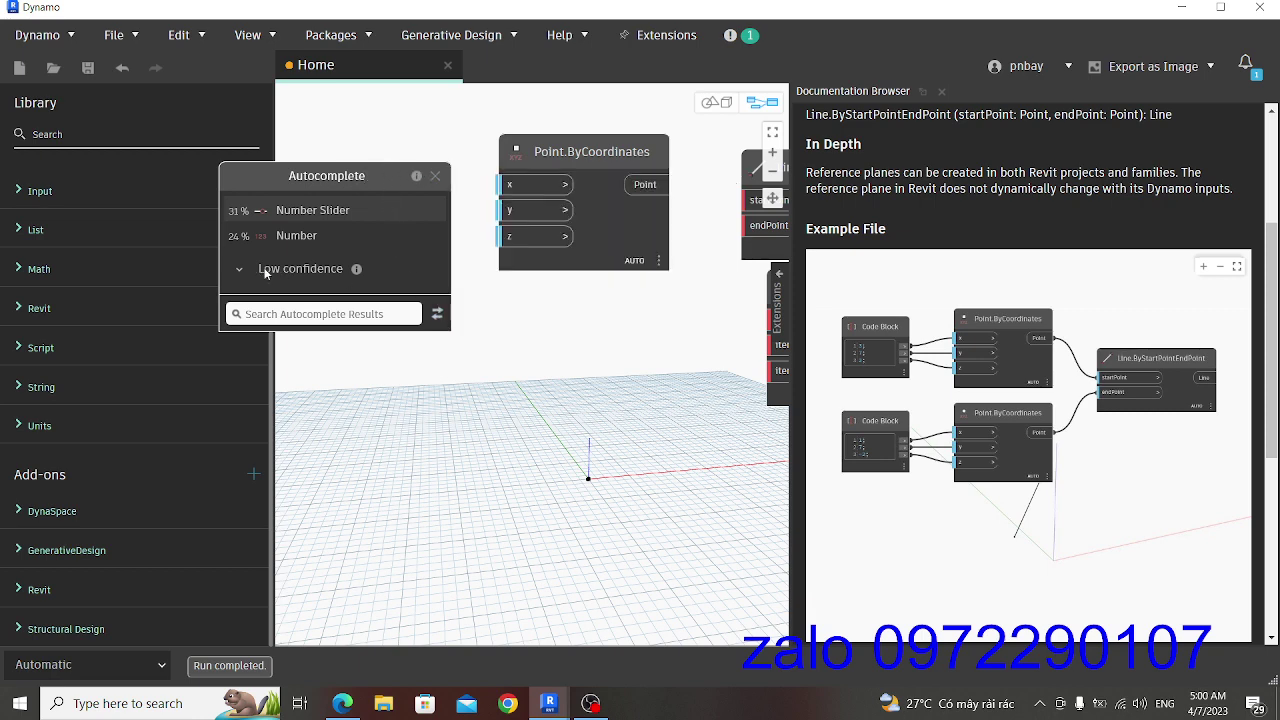
pyautogui.click(241, 268)
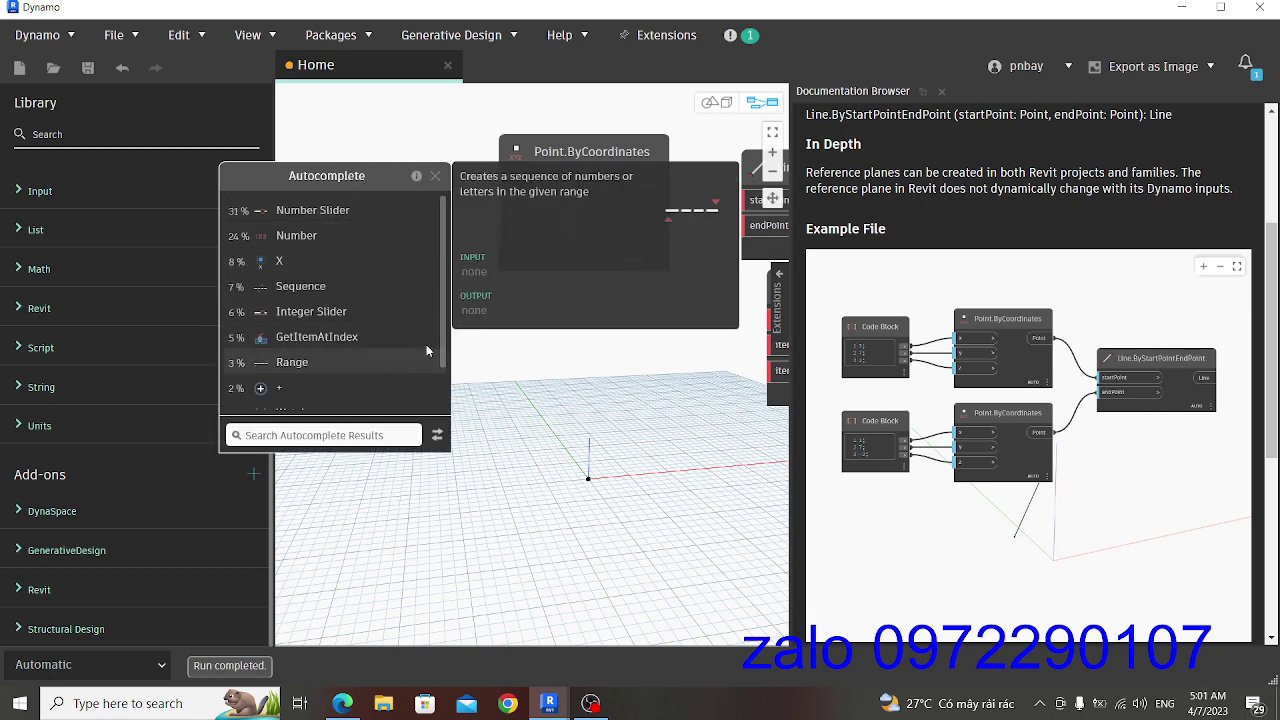
pyautogui.moveTo(446, 314)
pyautogui.mouseDown()
pyautogui.moveTo(455, 399)
pyautogui.moveTo(453, 296)
pyautogui.mouseUp()
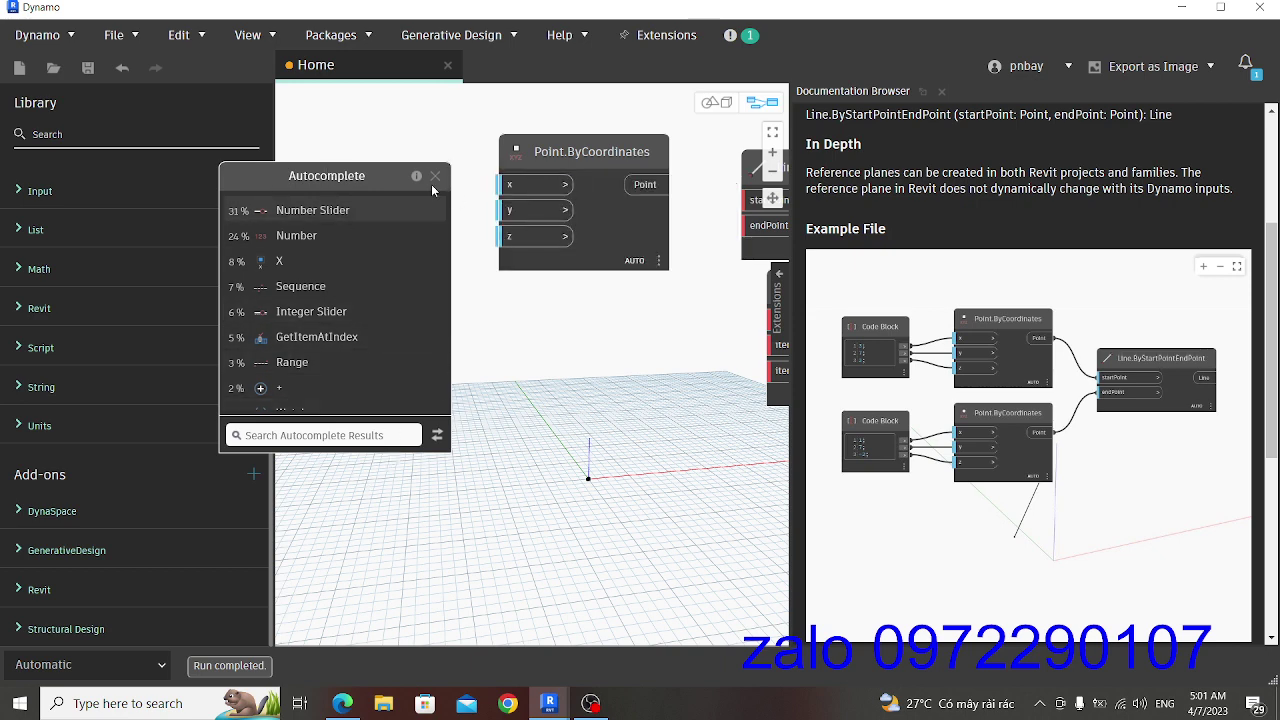
pyautogui.moveTo(547, 151); pyautogui.dragTo(520, 188)
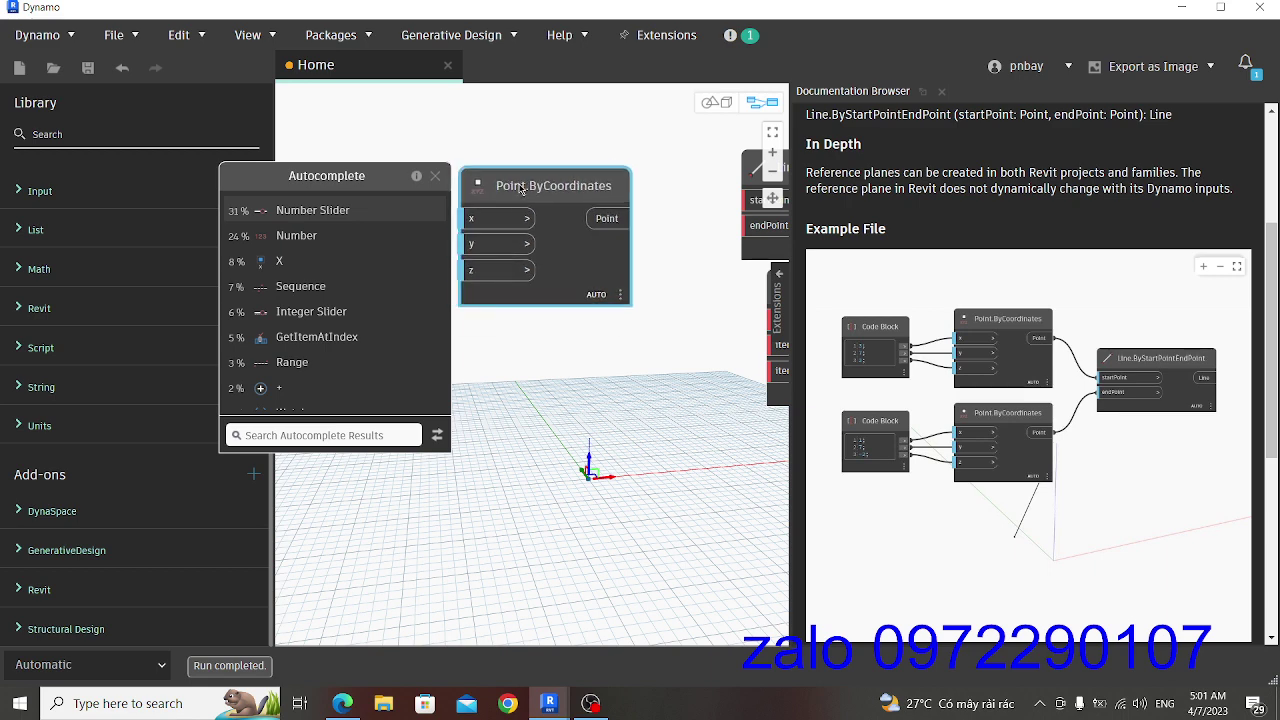